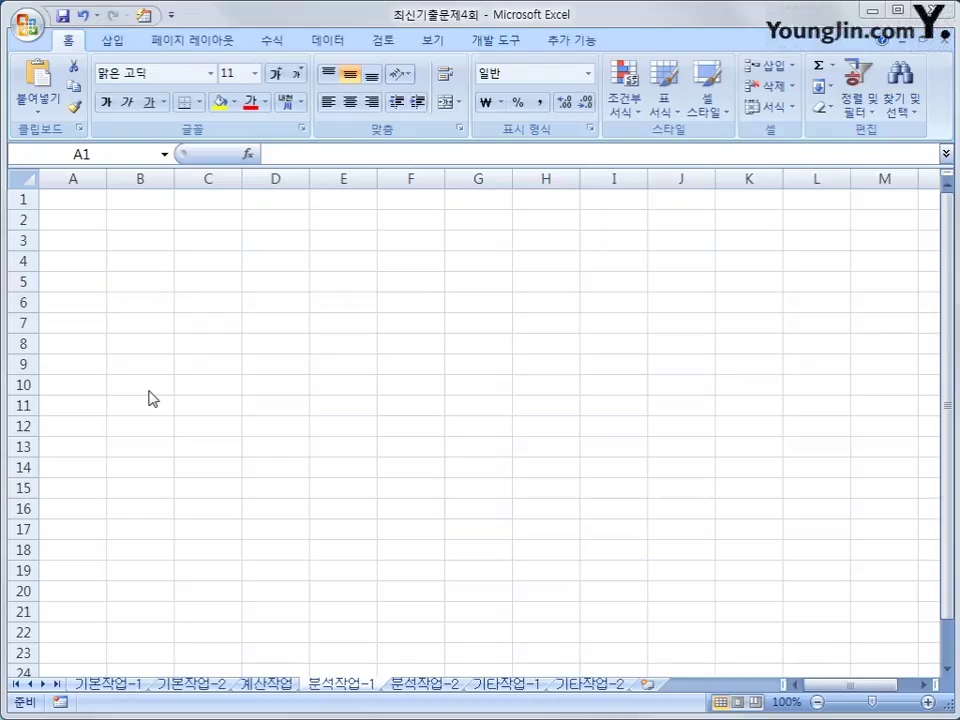
Start a Microsoft Query import at cell B5 using MS Access Database as the data source.
left_click(141, 283)
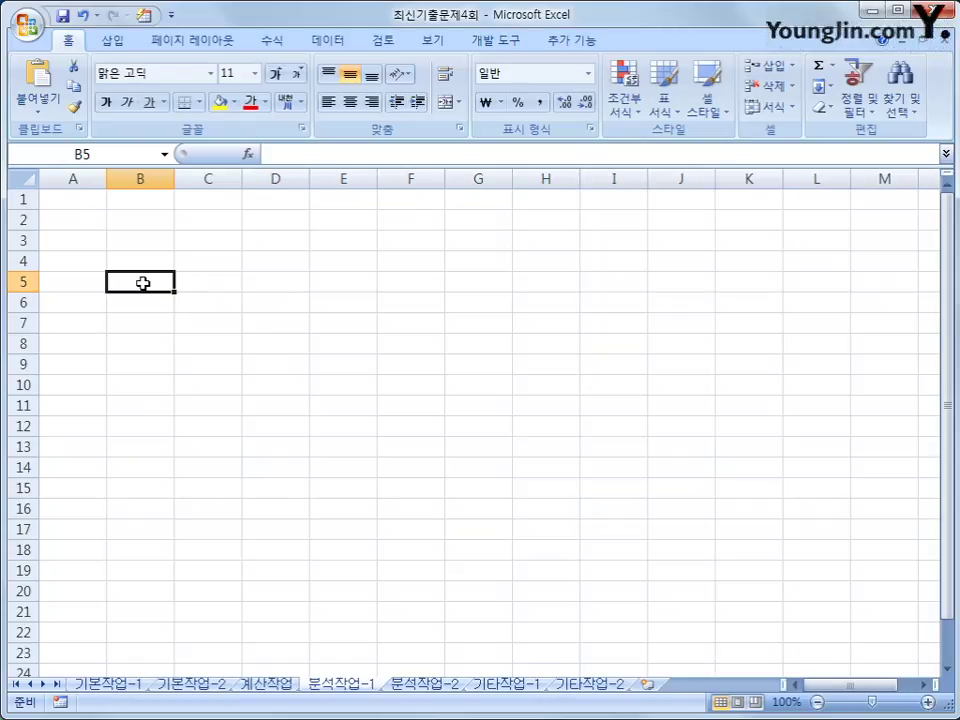
left_click(316, 41)
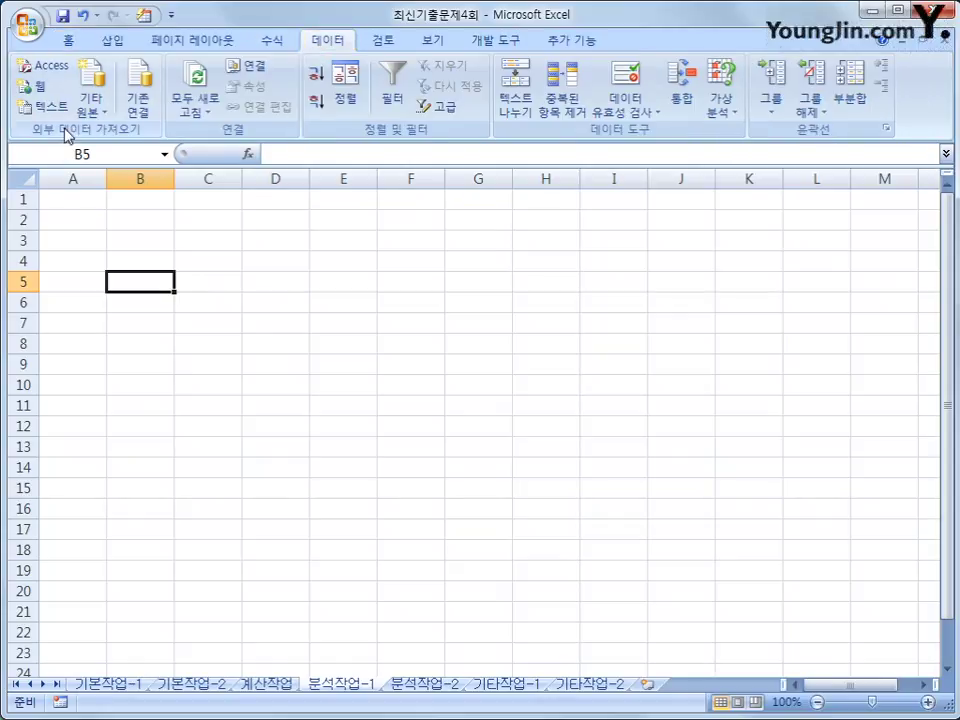
left_click(96, 112)
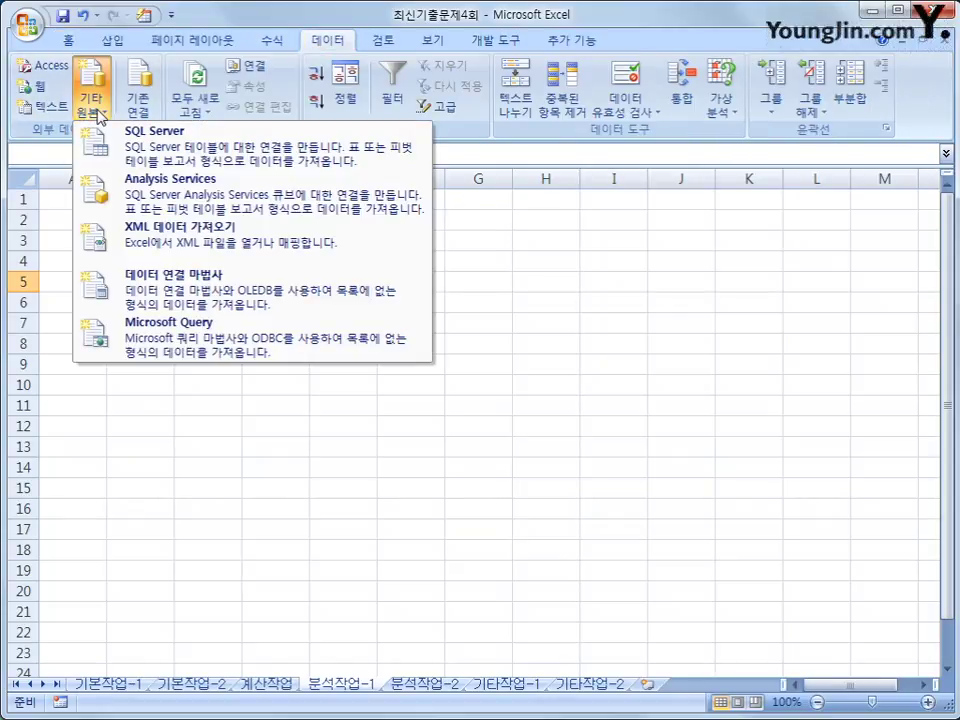
left_click(173, 350)
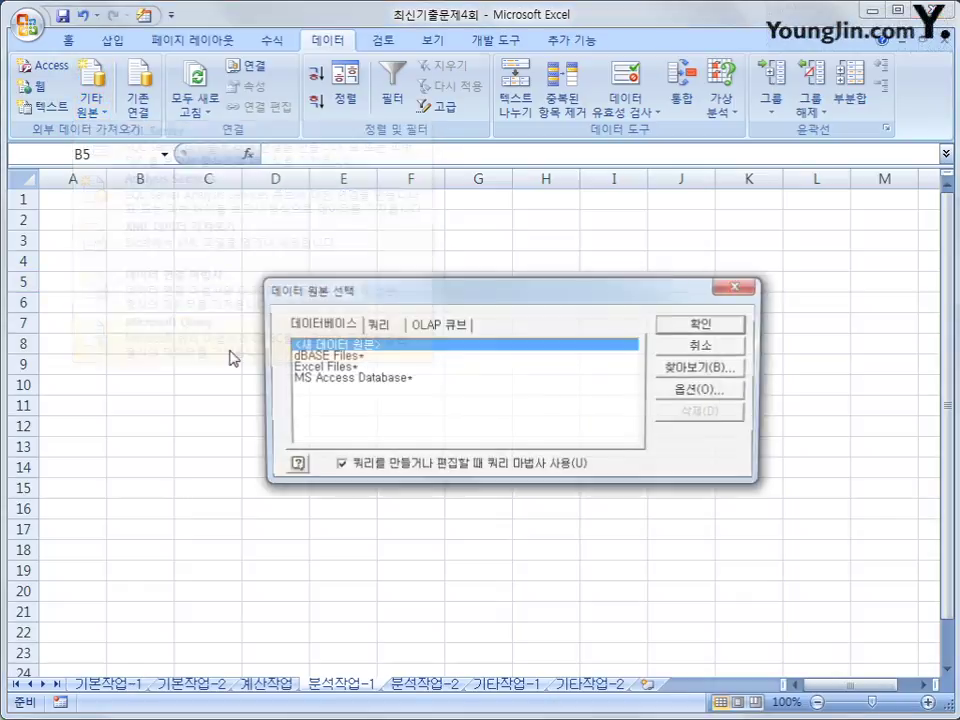
left_click(333, 379)
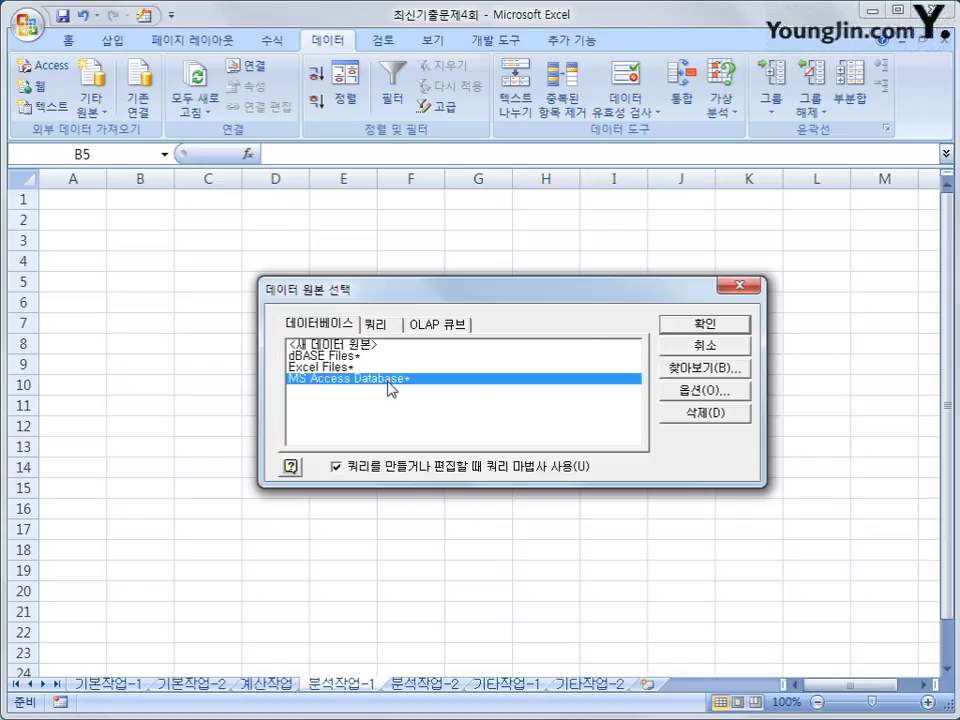
left_click(694, 325)
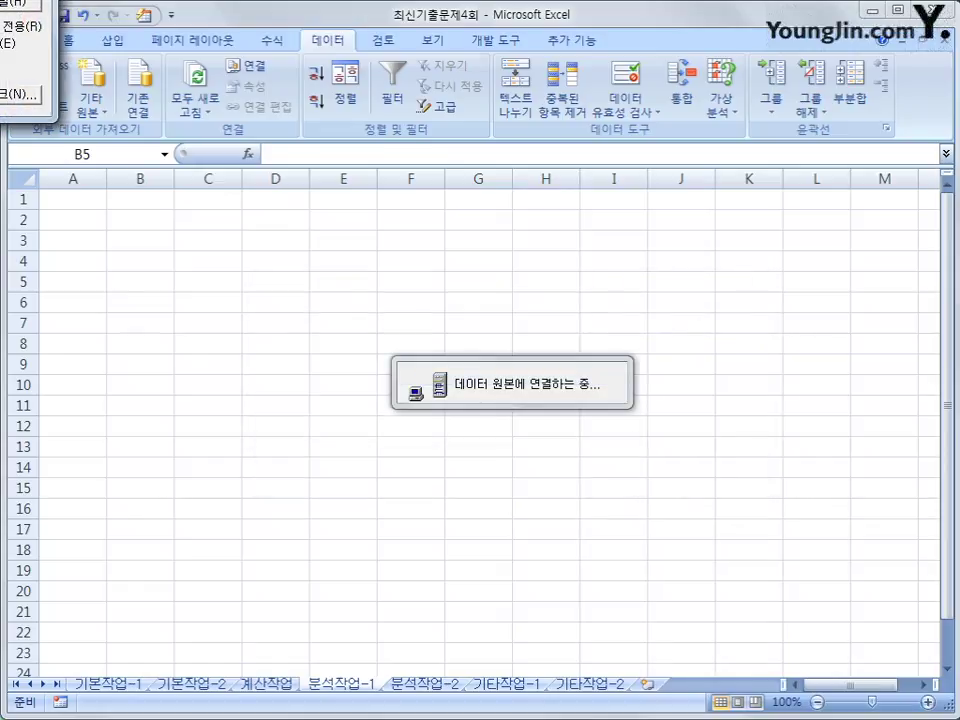
Choose 판매.accdb from the 기출문제 folder as the database for the query.
left_click_drag(386, 176, 570, 317)
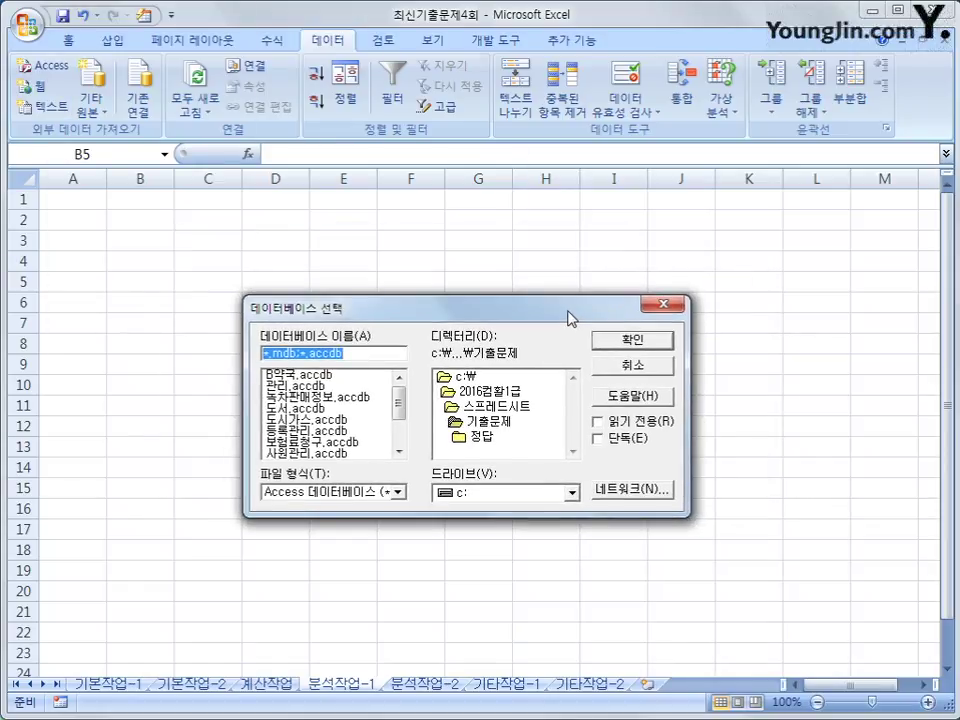
left_click_drag(399, 405, 399, 428)
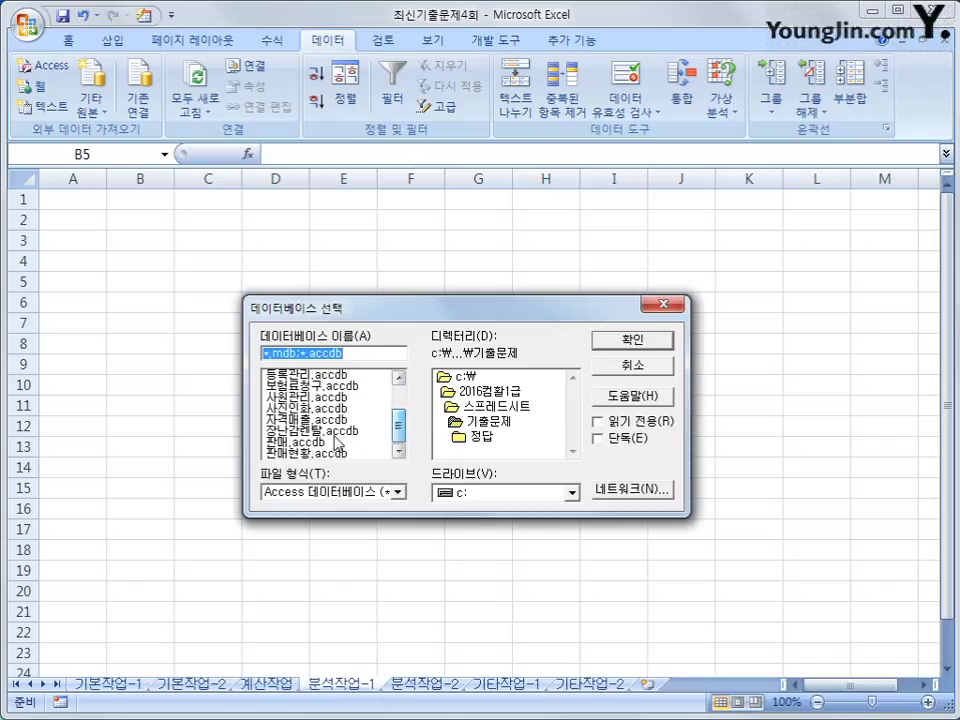
left_click(328, 443)
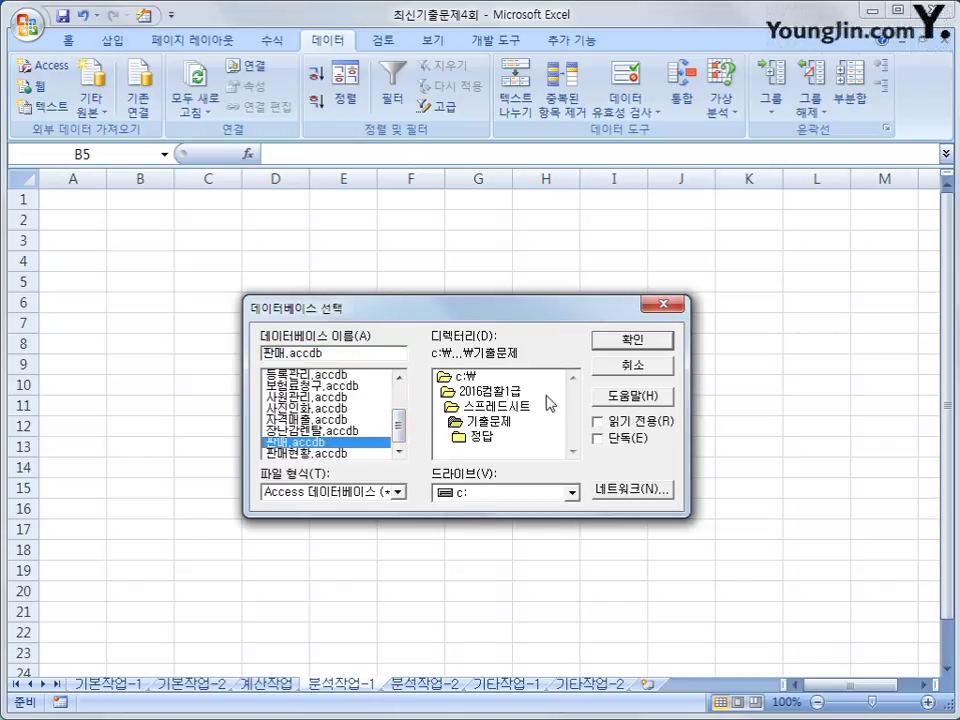
left_click(632, 341)
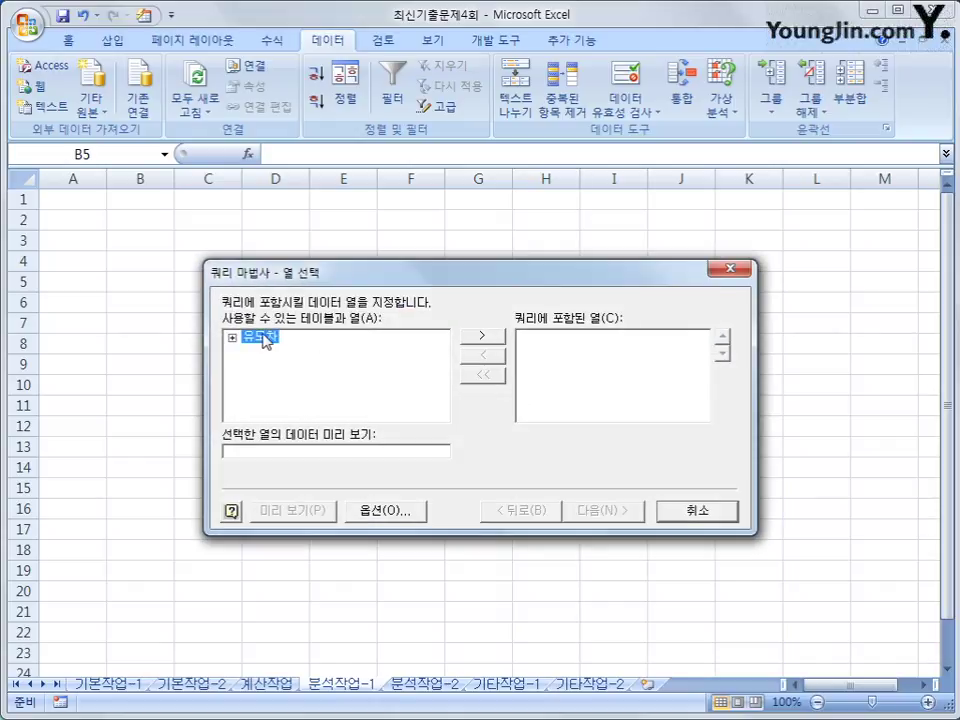
Add the 분류, 브랜드, 가격, 판매량 and 안전벨트유형 columns of the 유모차 table to the query.
double_click(264, 339)
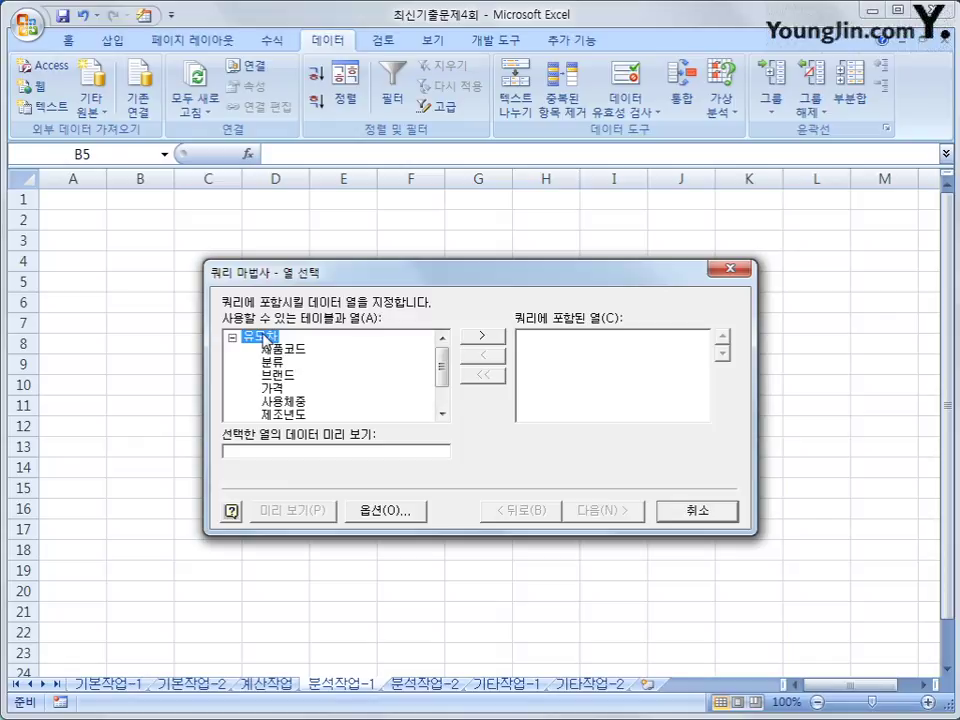
double_click(279, 364)
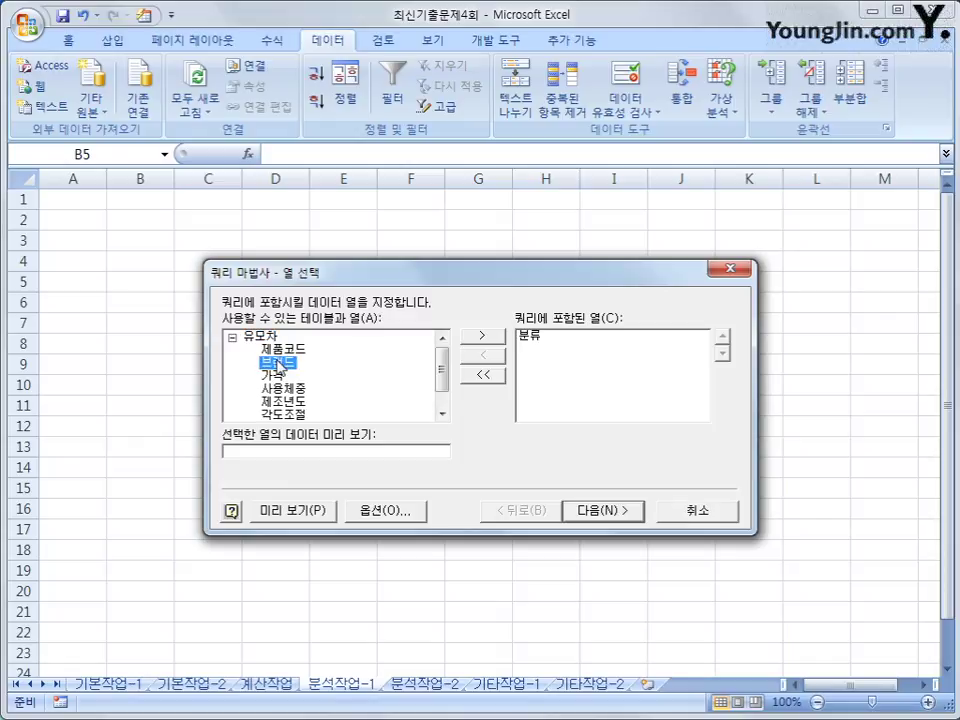
double_click(279, 364)
double_click(279, 364)
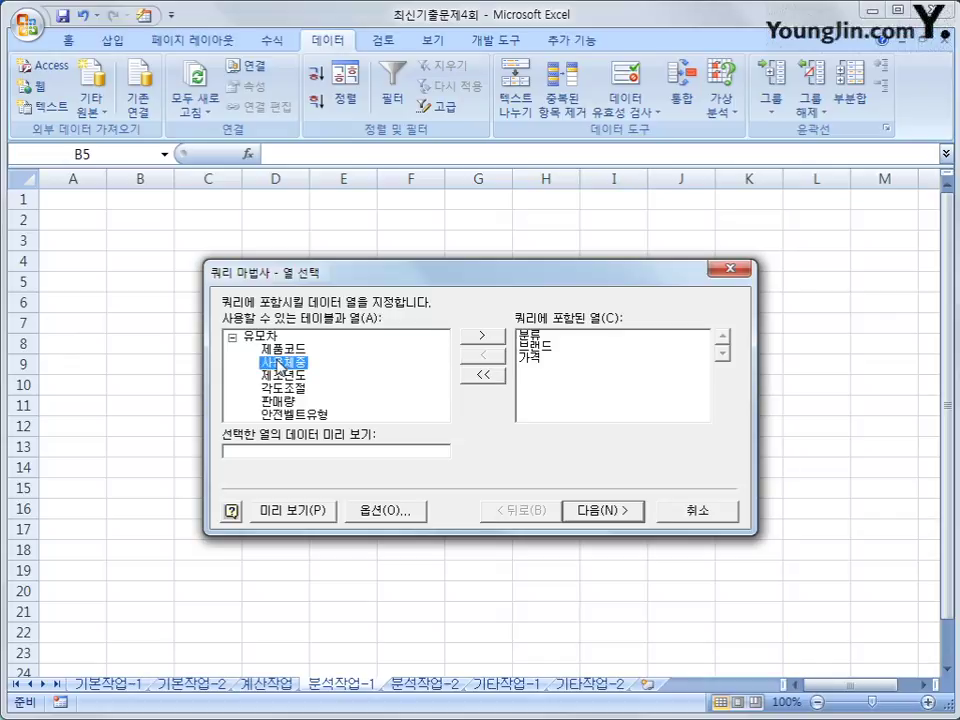
left_click(288, 405)
double_click(288, 405)
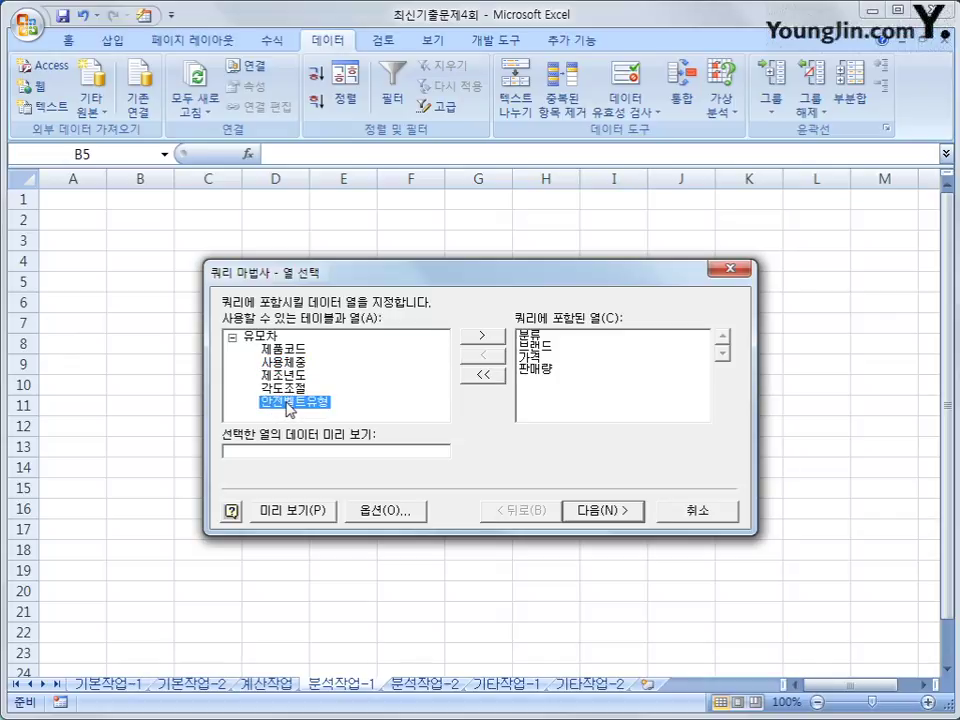
double_click(288, 405)
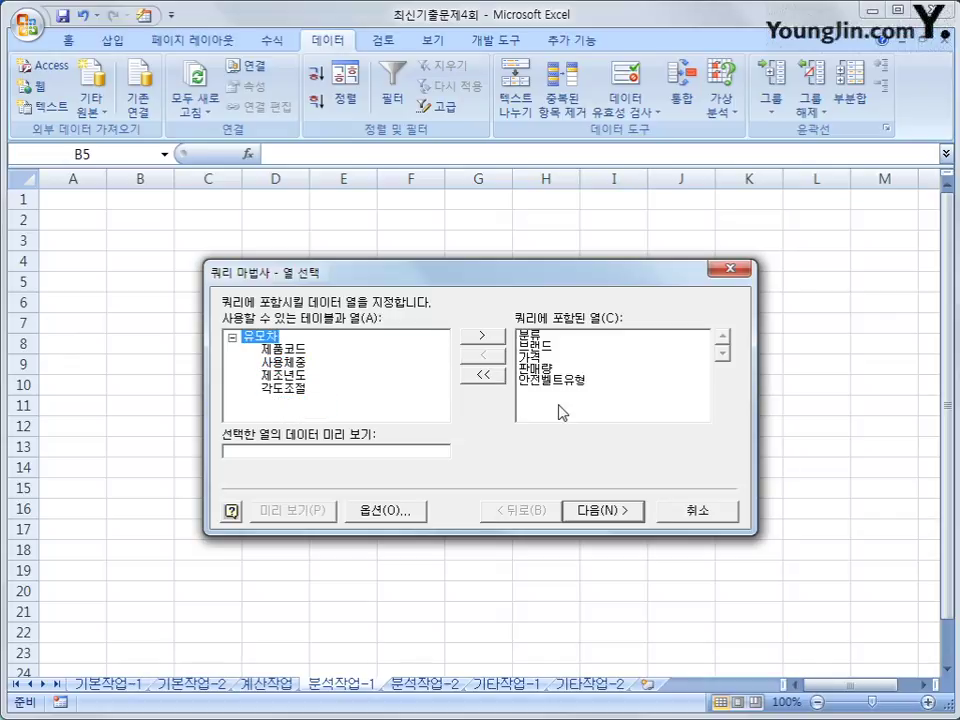
Finish the query without filters or sorting and import the data as a pivot table report at $B$5.
left_click(627, 513)
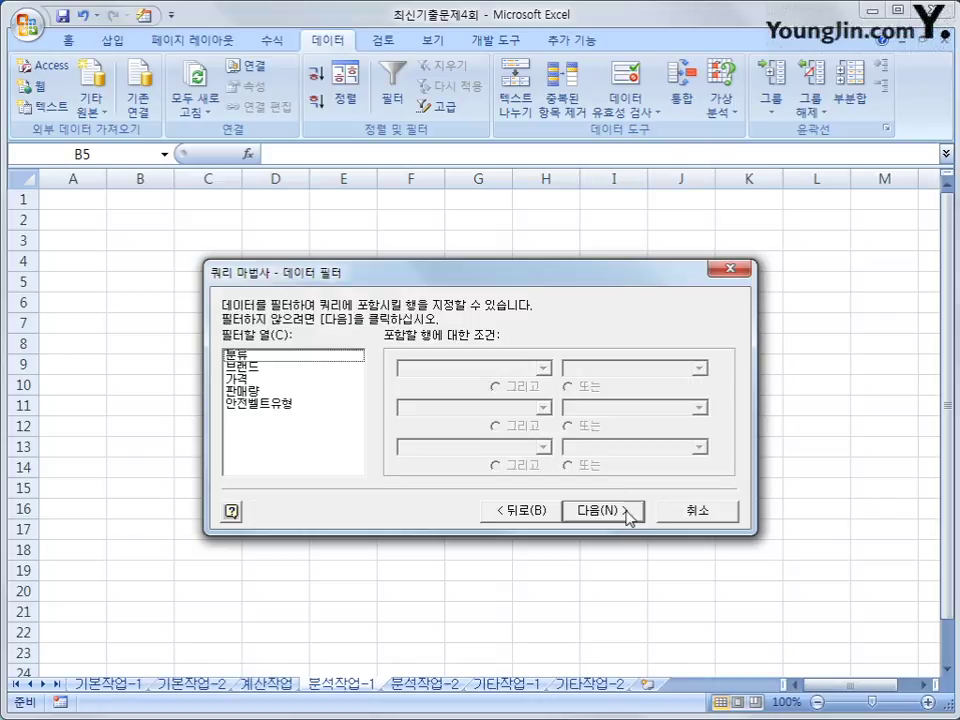
left_click(627, 513)
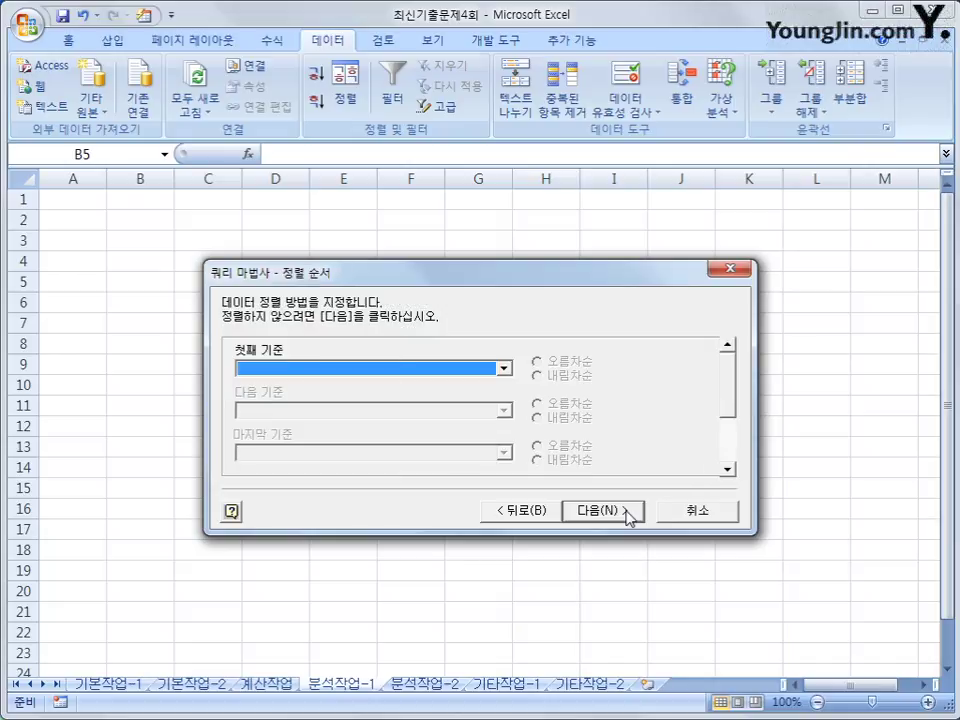
left_click(627, 513)
left_click(627, 513)
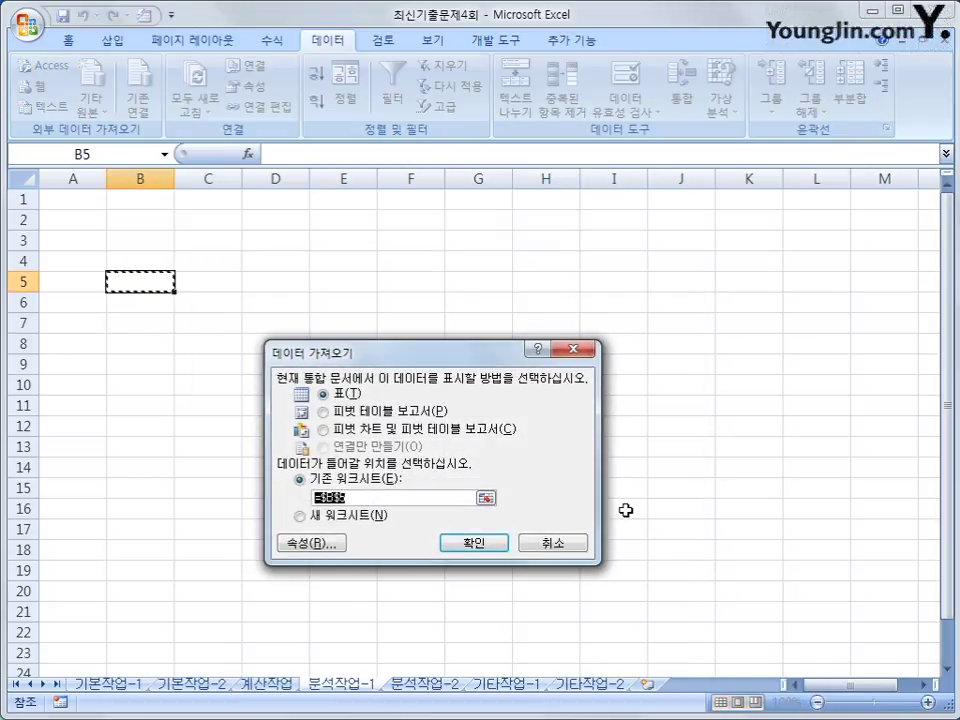
left_click(381, 418)
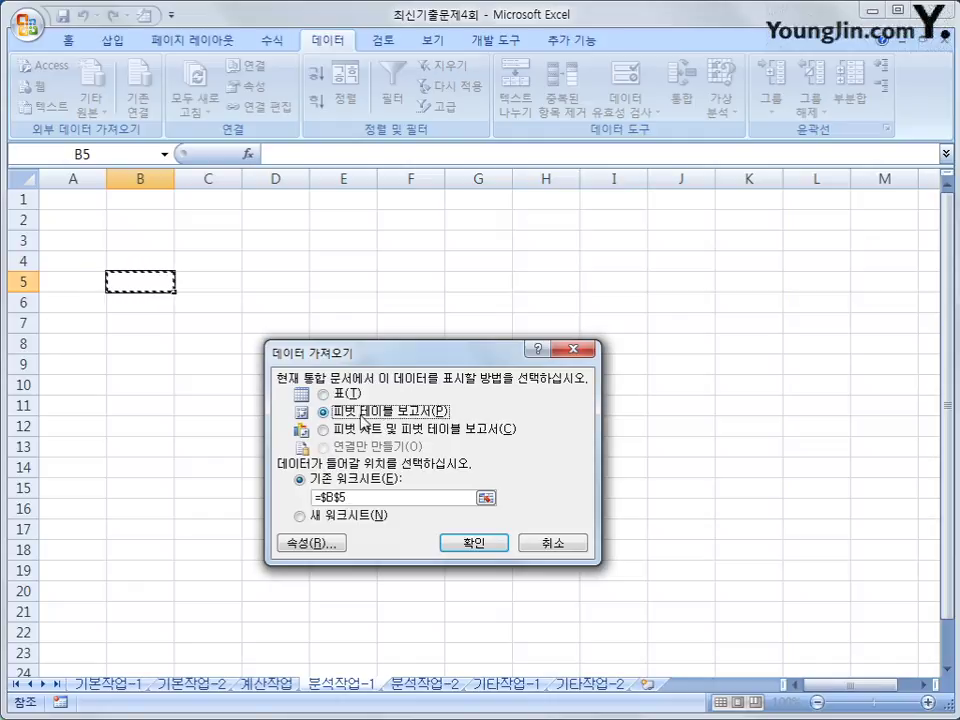
left_click(475, 544)
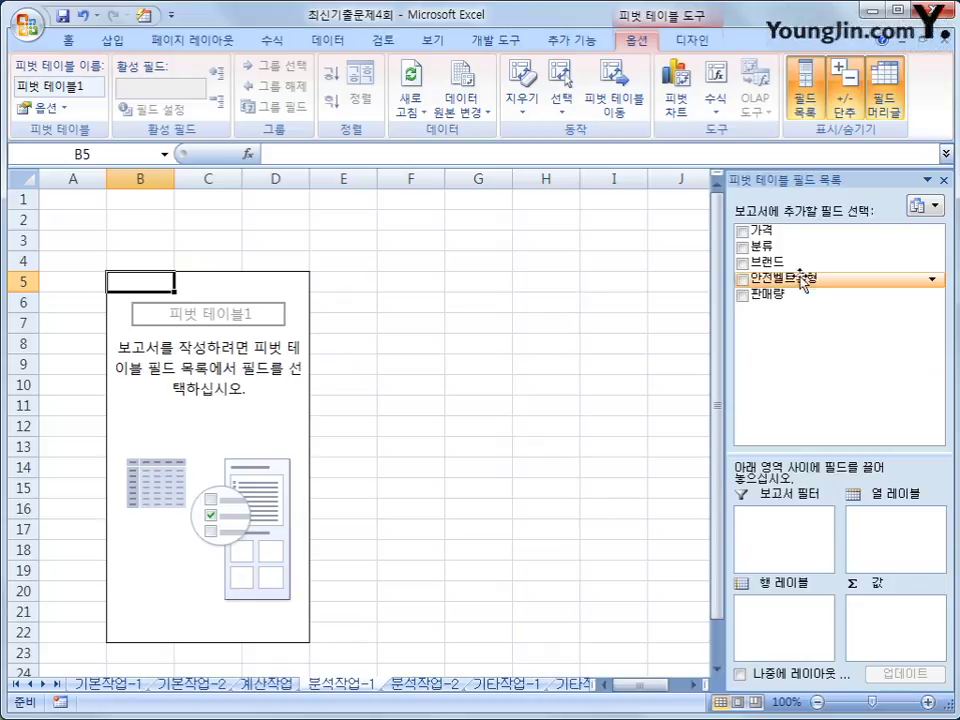
Place 브랜드 as the report filter, and 안전벨트유형 followed by 분류 as the row labels.
left_click_drag(768, 262, 780, 538)
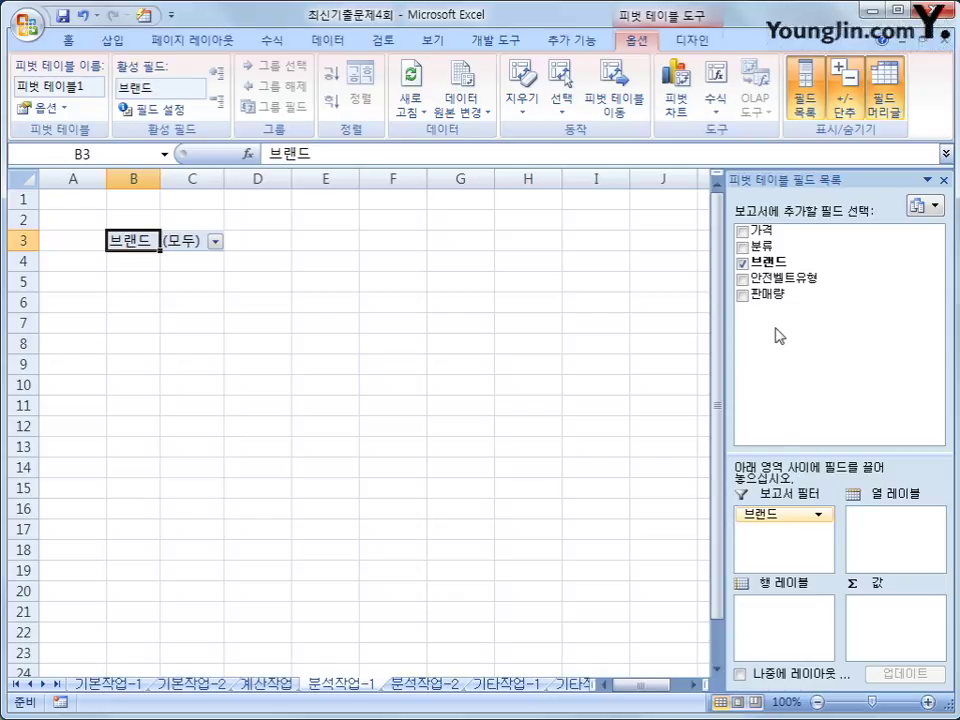
left_click_drag(790, 278, 784, 636)
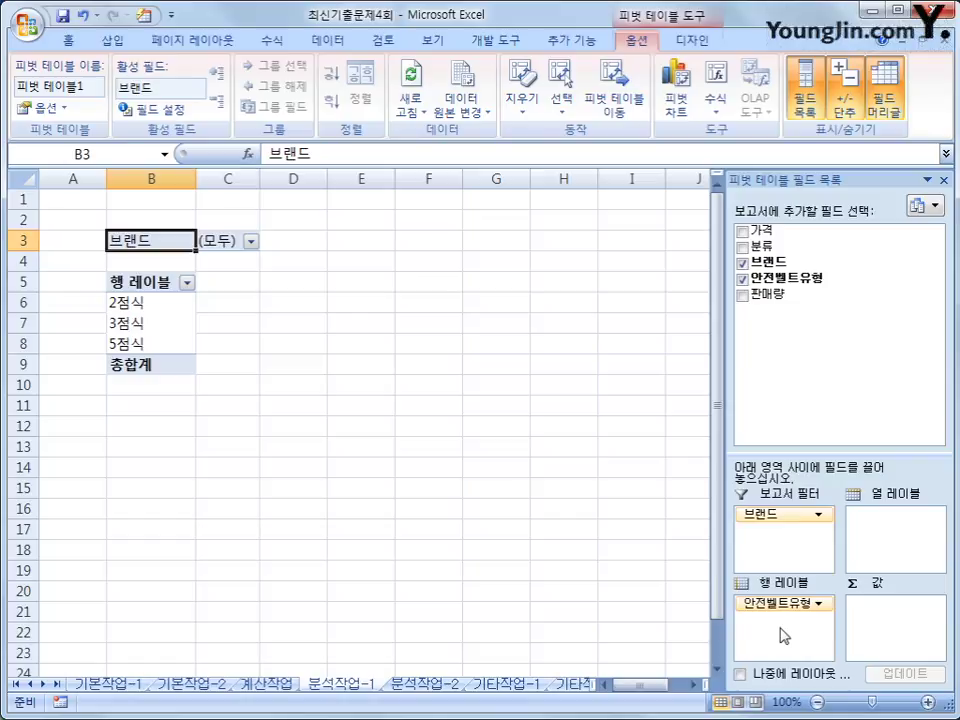
left_click_drag(755, 246, 768, 639)
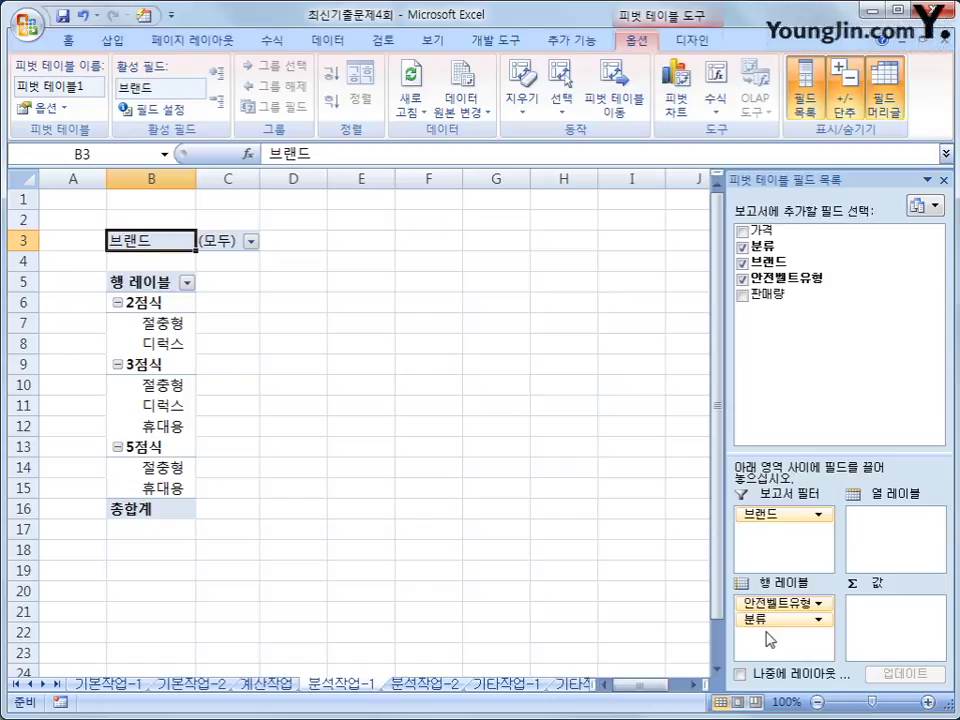
Add 가격 and 판매량 to the pivot values, and insert 가격 a second time as the first value field.
left_click_drag(768, 240, 884, 616)
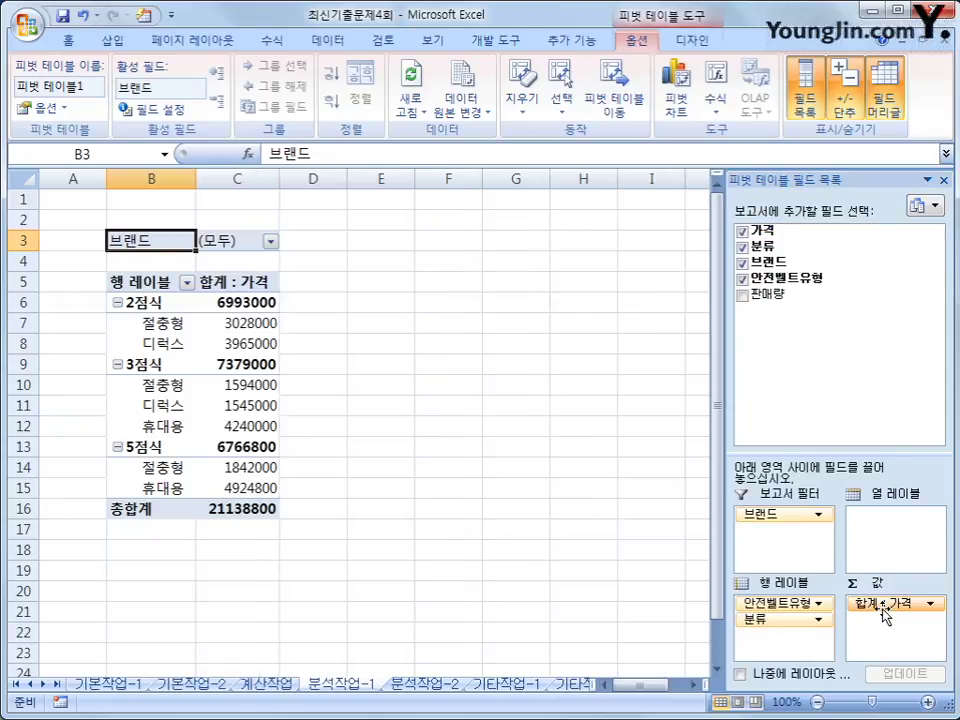
left_click_drag(770, 294, 893, 641)
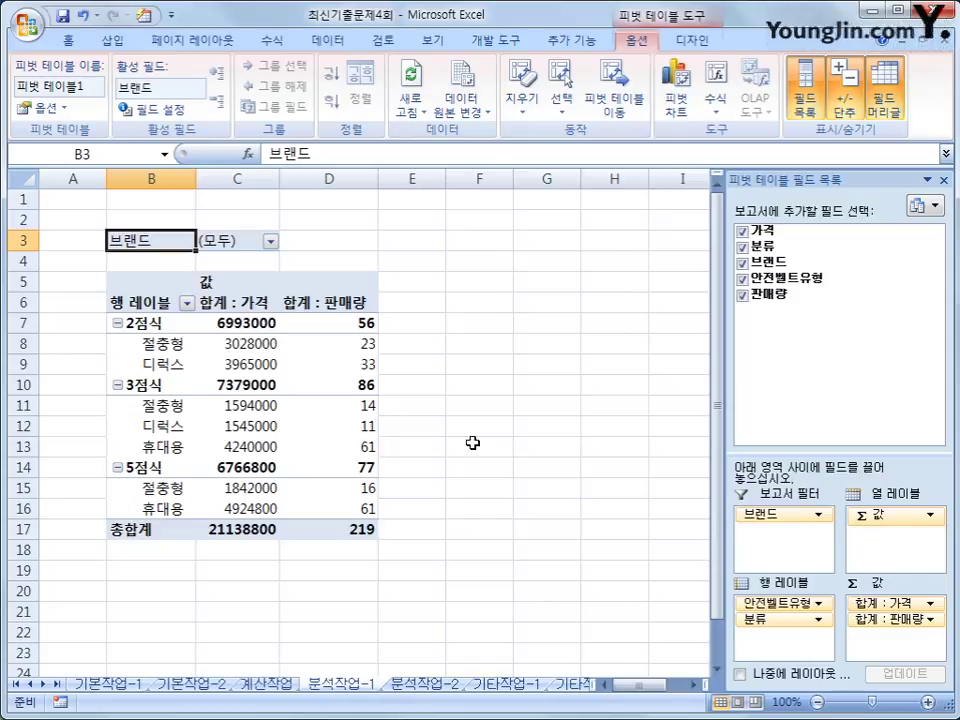
left_click_drag(795, 233, 898, 625)
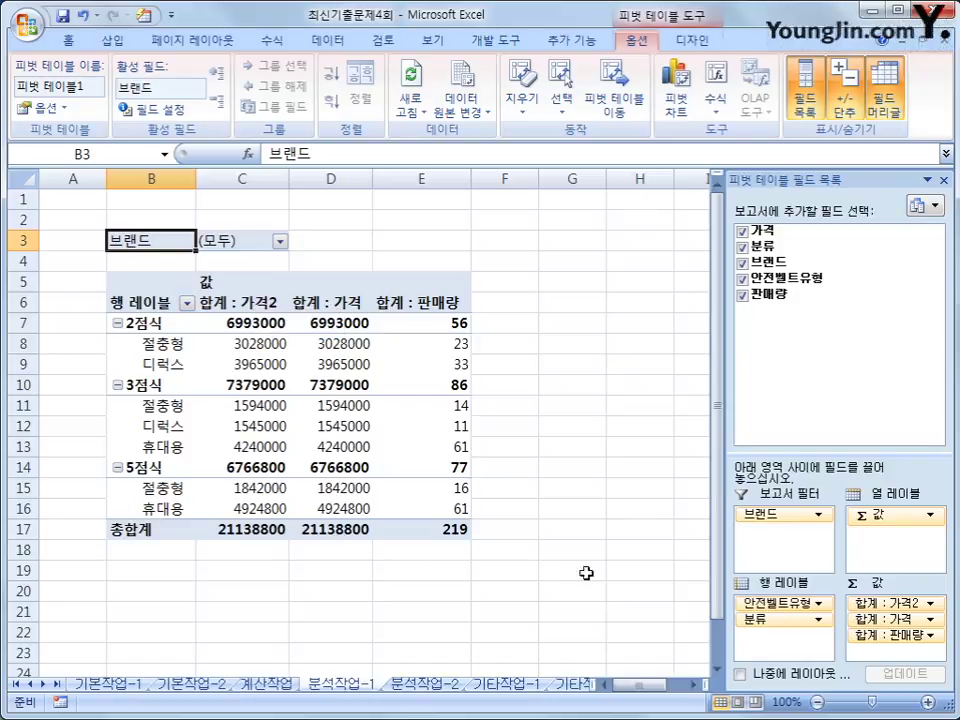
Enter 가격비율 as the custom name of the 합계 : 가격2 value field.
left_click(893, 603)
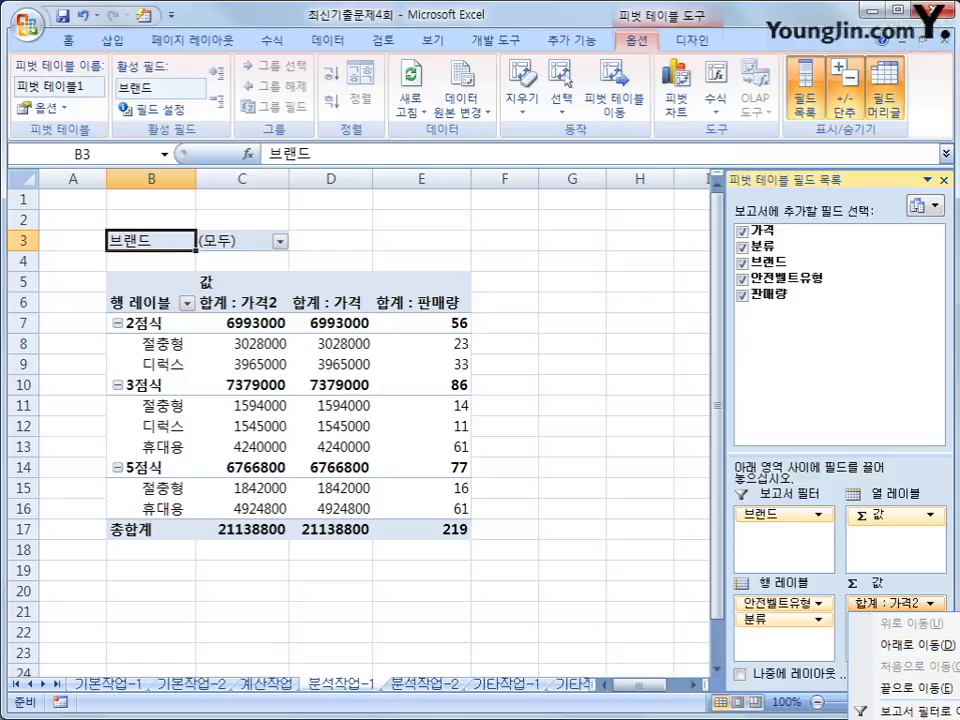
key("n")
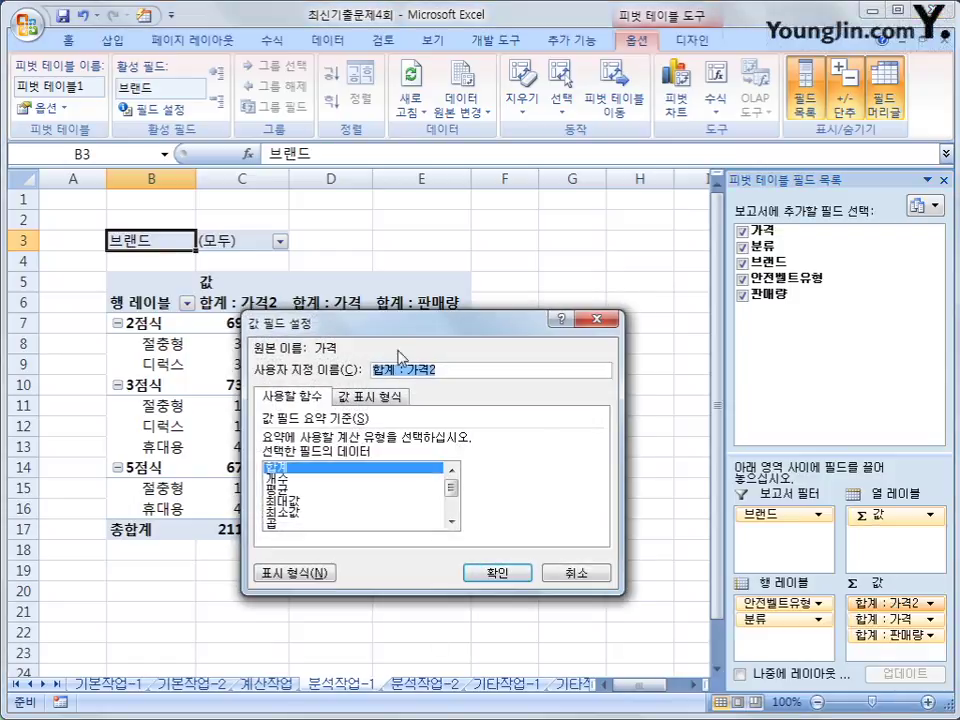
left_click_drag(450, 332, 511, 176)
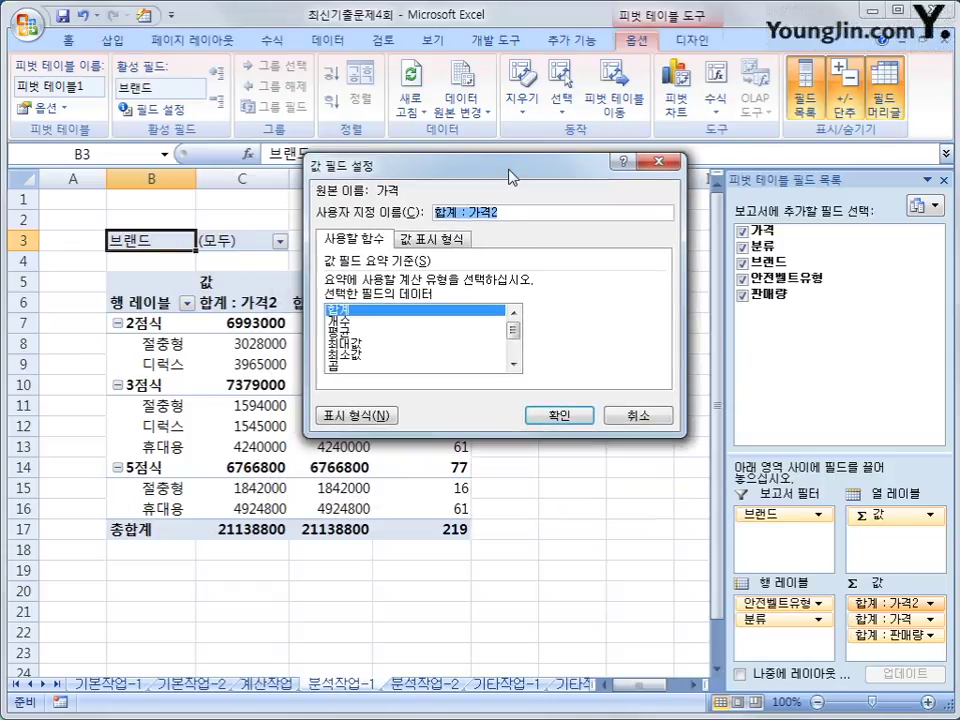
type("ㅓ")
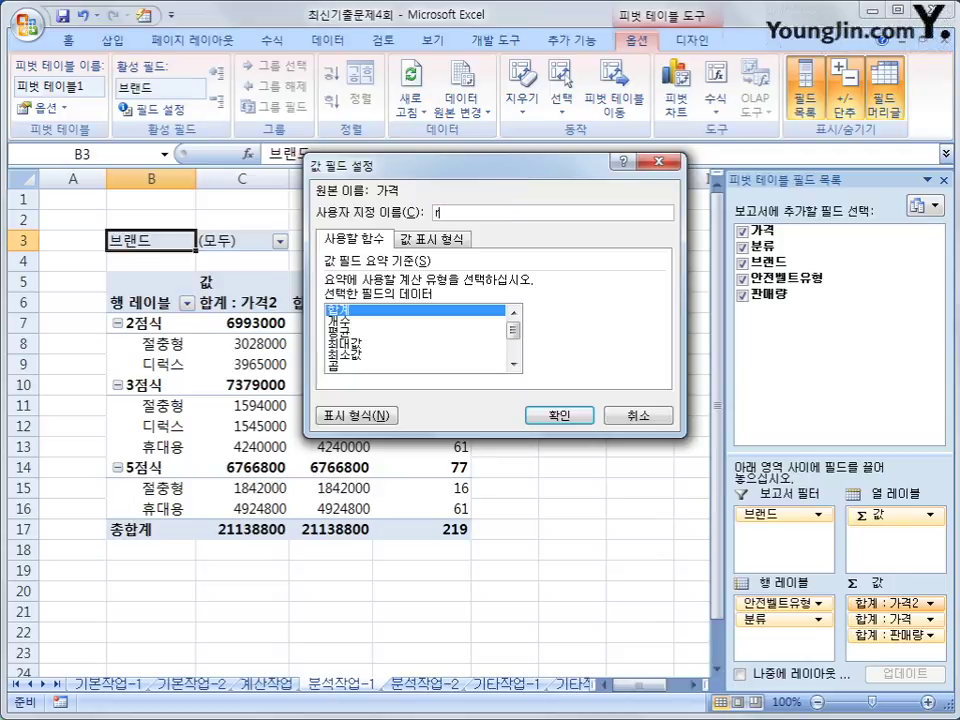
type("가격렬")
type("비율")
Show the 가격비율 values as a percentage of the total (전체에 대한 비율) and apply the field settings.
left_click(459, 240)
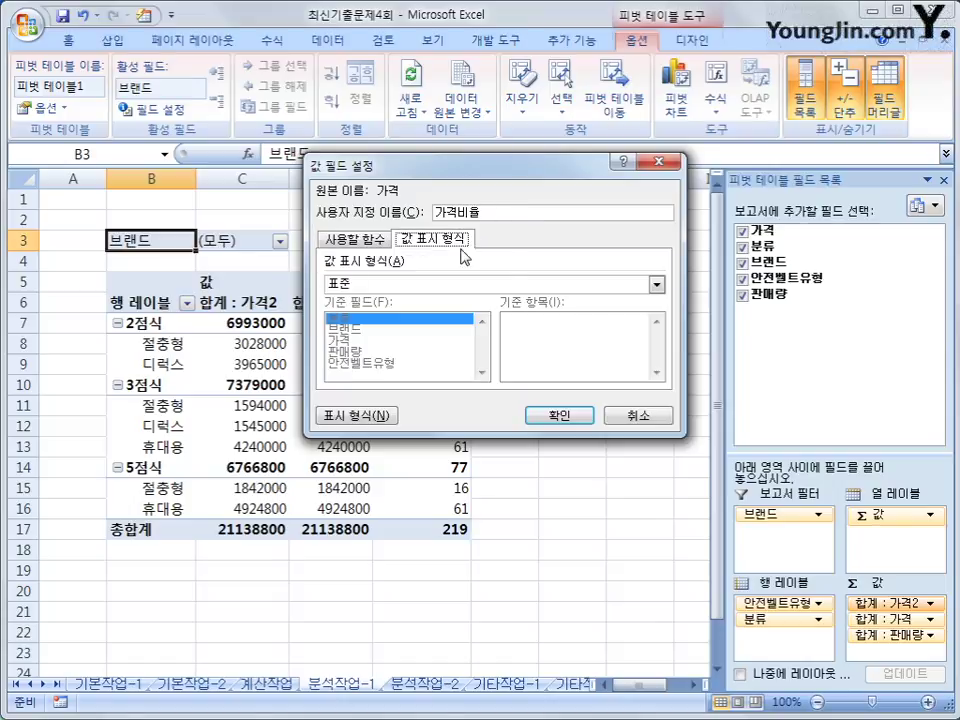
left_click(520, 284)
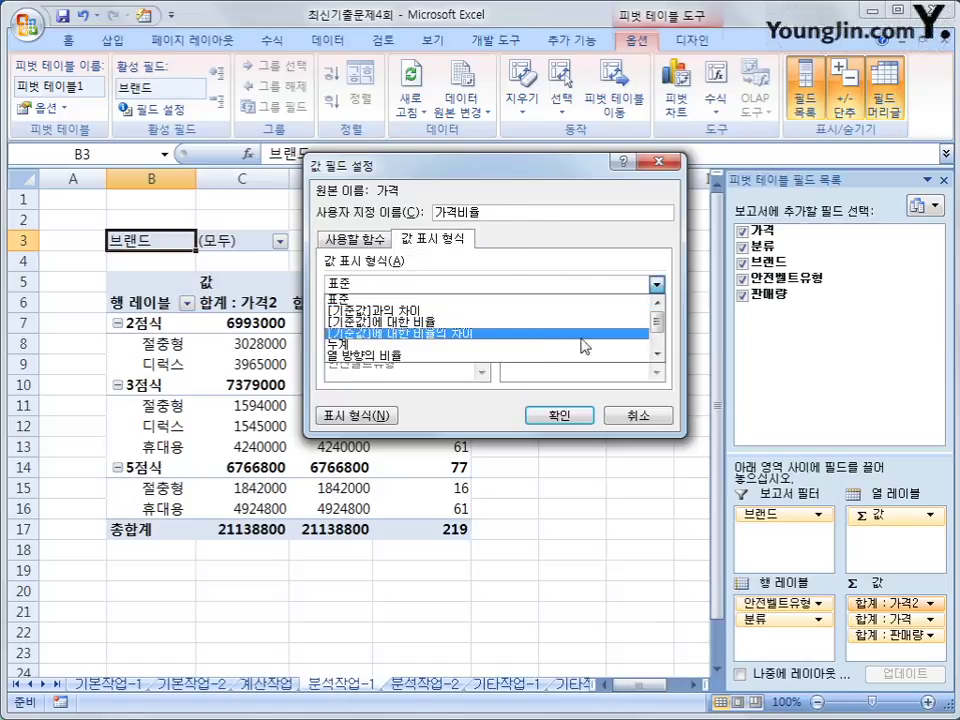
left_click_drag(656, 321, 657, 332)
left_click(497, 345)
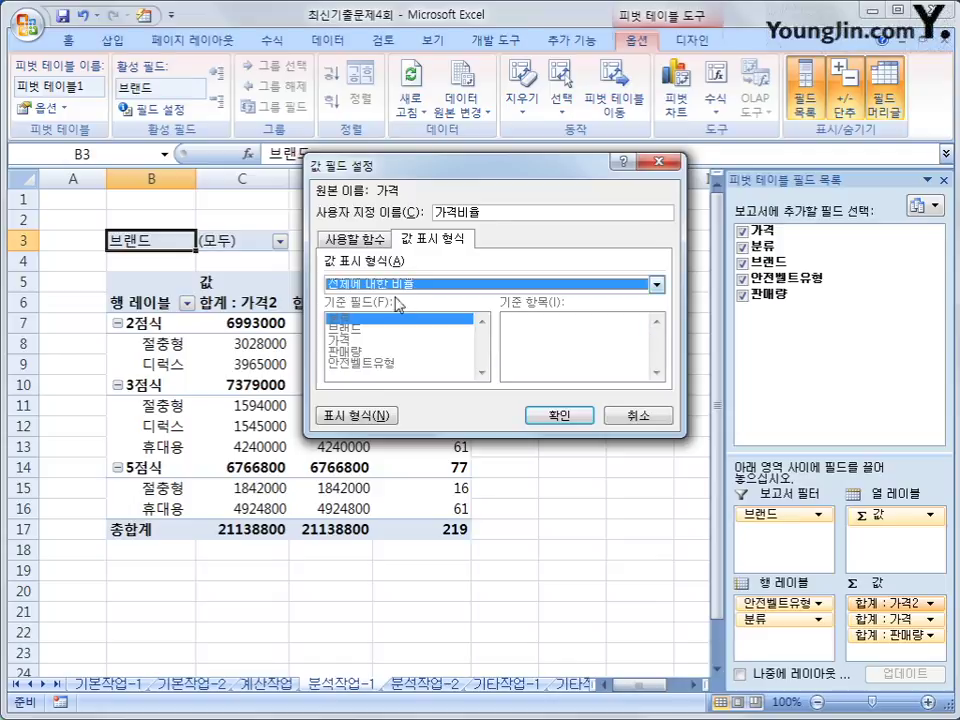
left_click(558, 416)
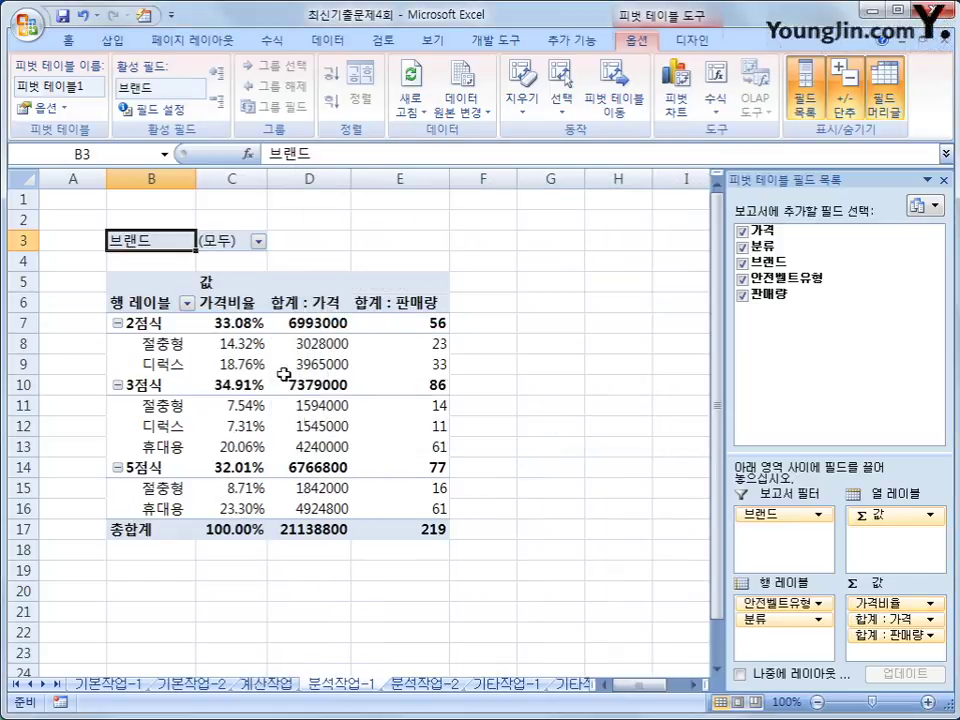
mouse_move(249, 520)
mouse_move(220, 374)
left_click(145, 16)
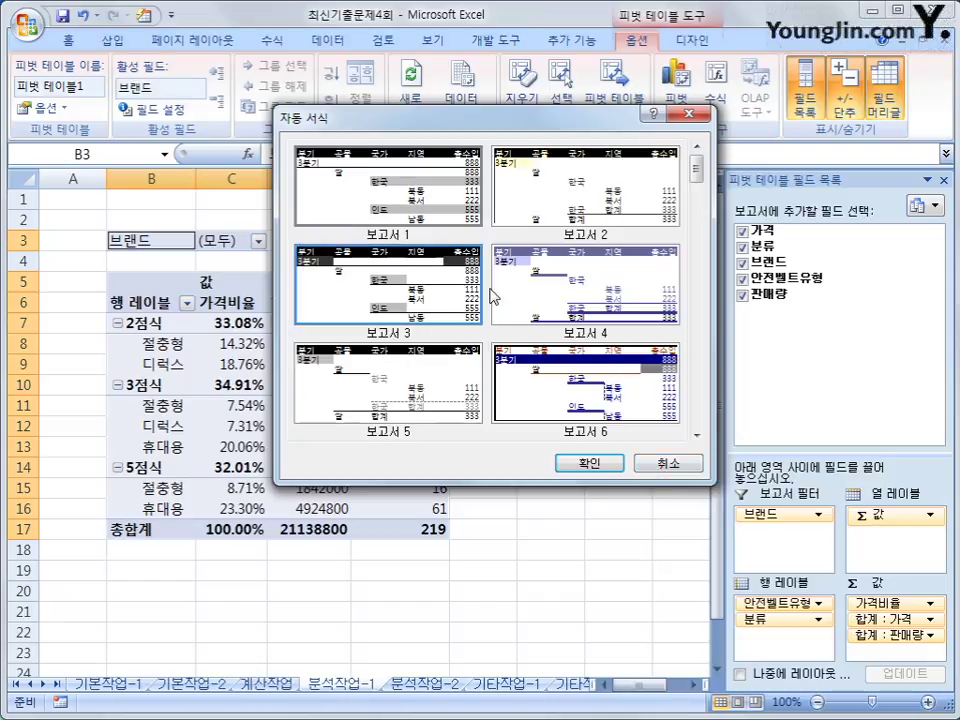
left_click(668, 466)
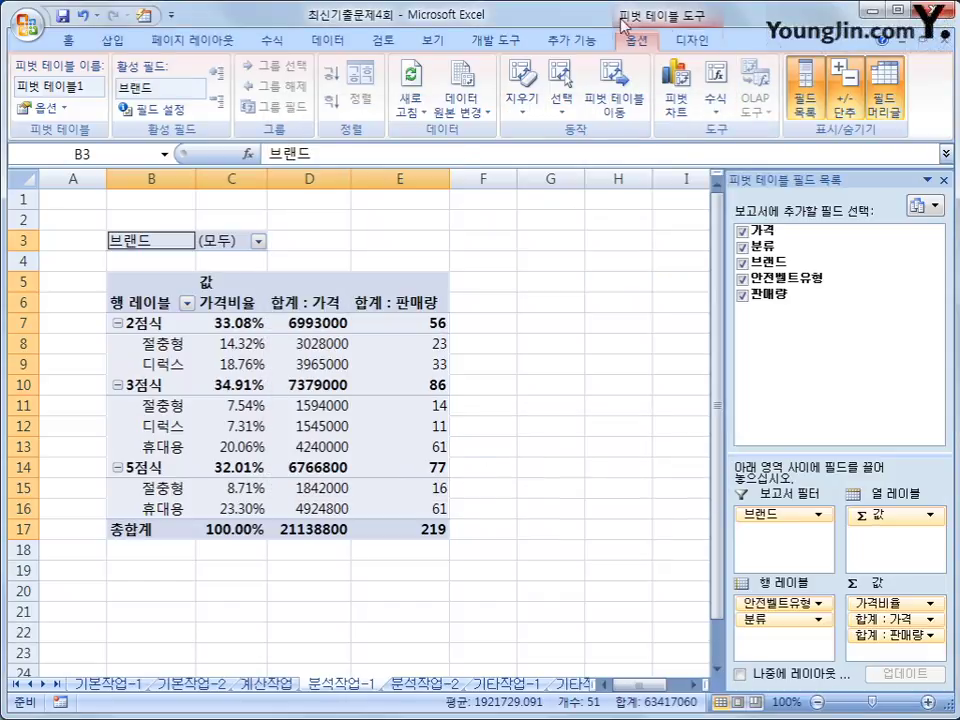
Apply the teal style in the first row of the 보통 group to the pivot table.
left_click(700, 42)
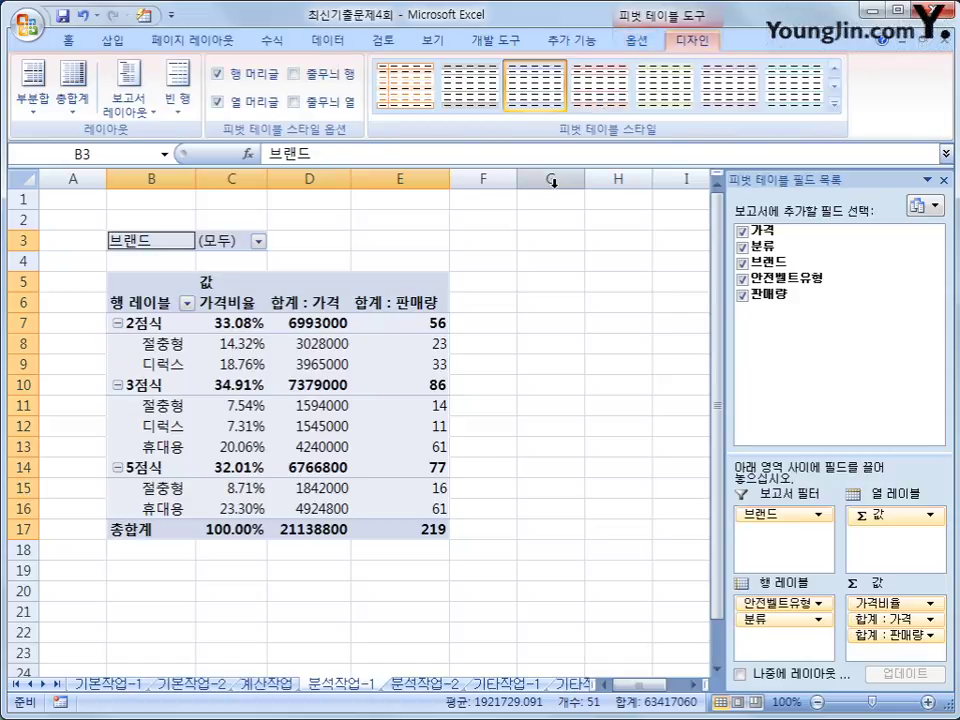
left_click(836, 106)
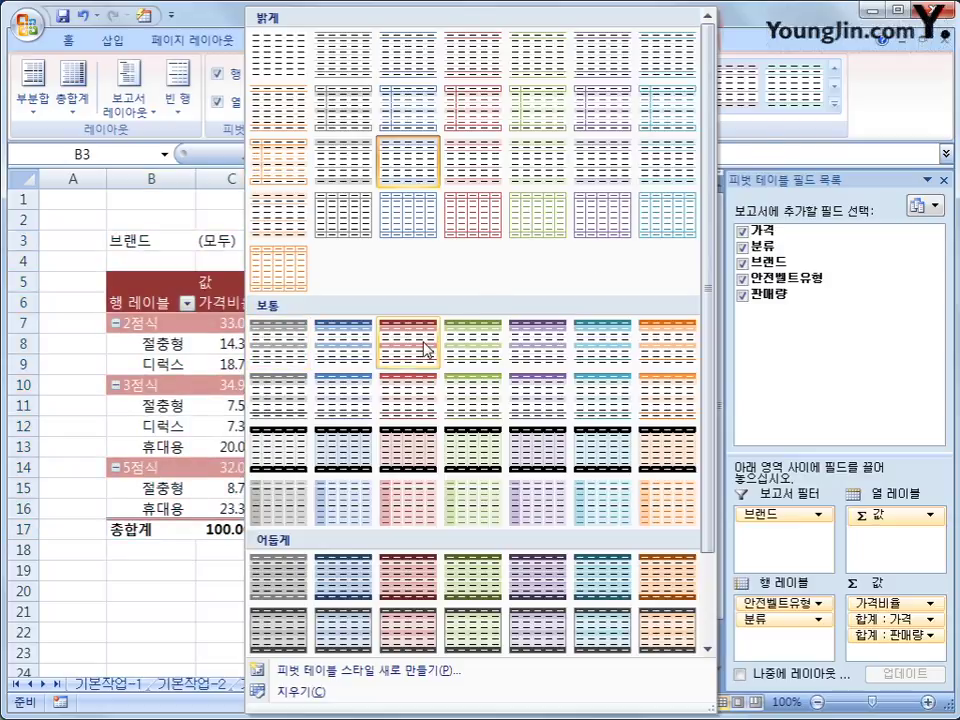
left_click(614, 350)
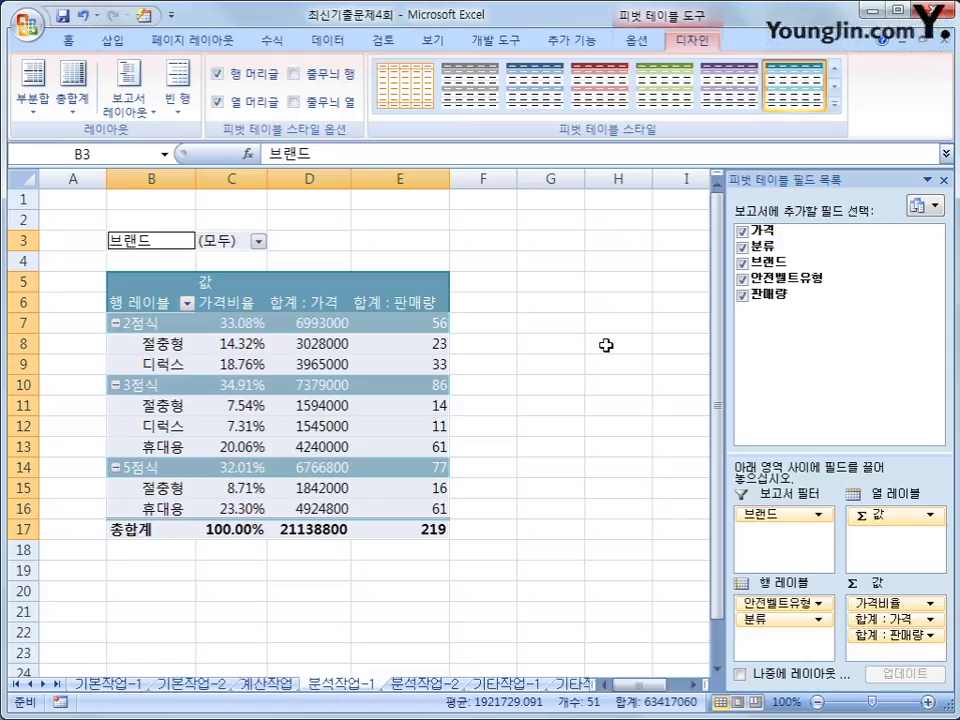
Apply the comma style to the 합계 : 가격 values in D7:D17 and autofit the width of column D.
mouse_move(360, 340)
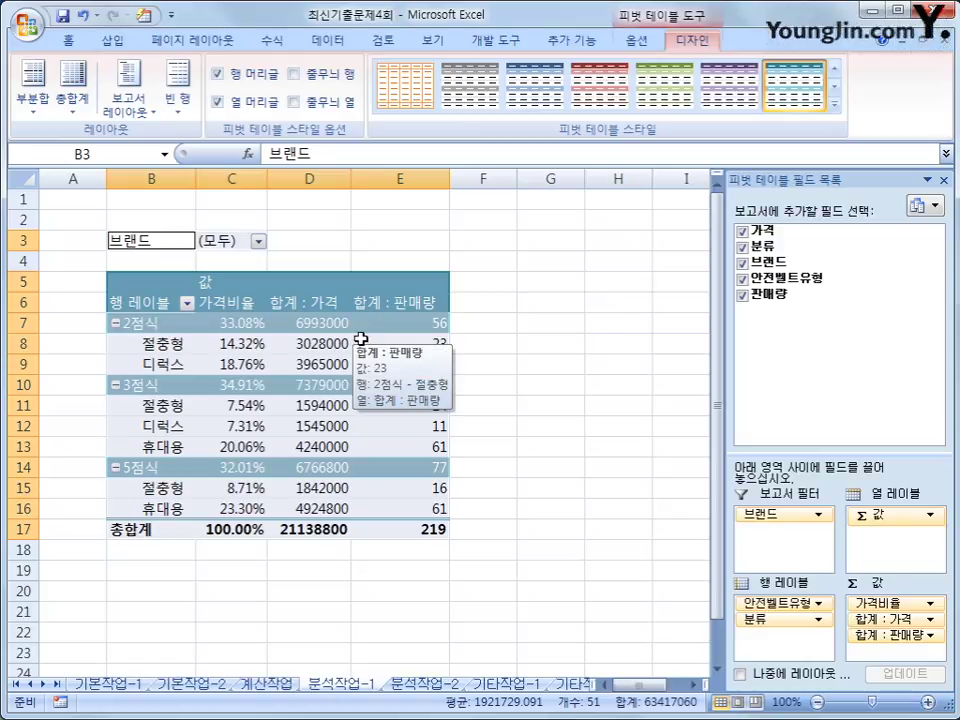
left_click_drag(348, 320, 310, 532)
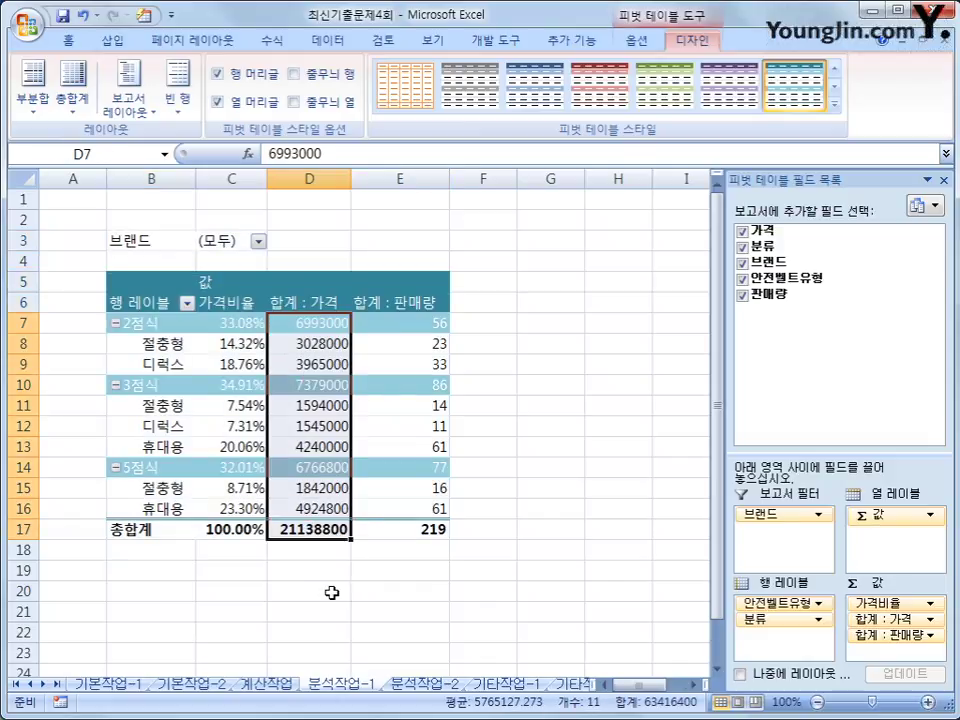
right_click(318, 349)
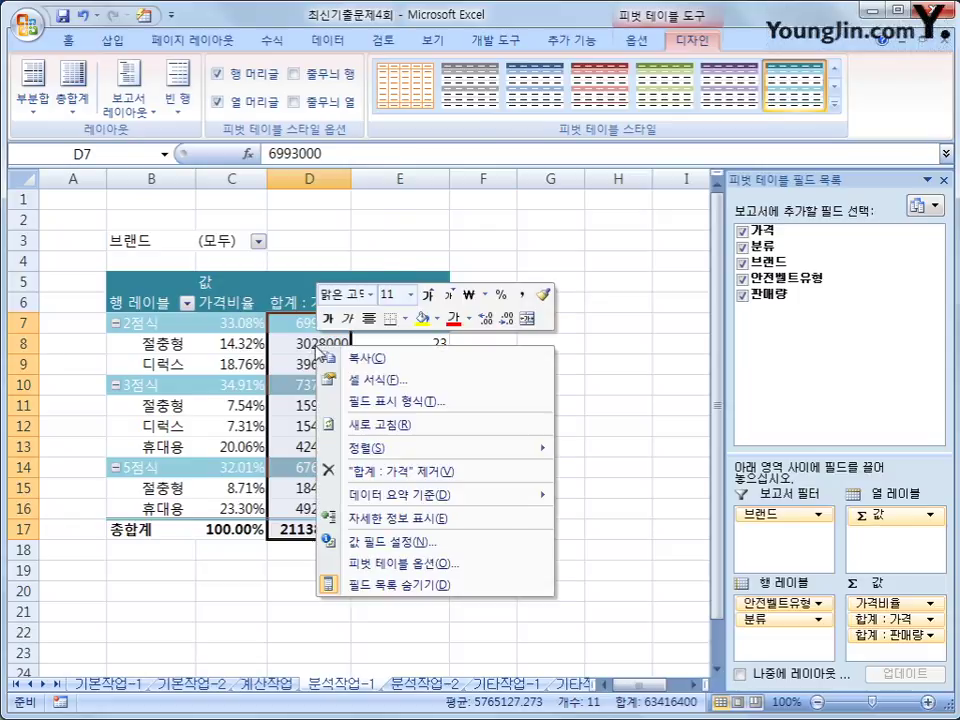
left_click(520, 296)
left_click(592, 429)
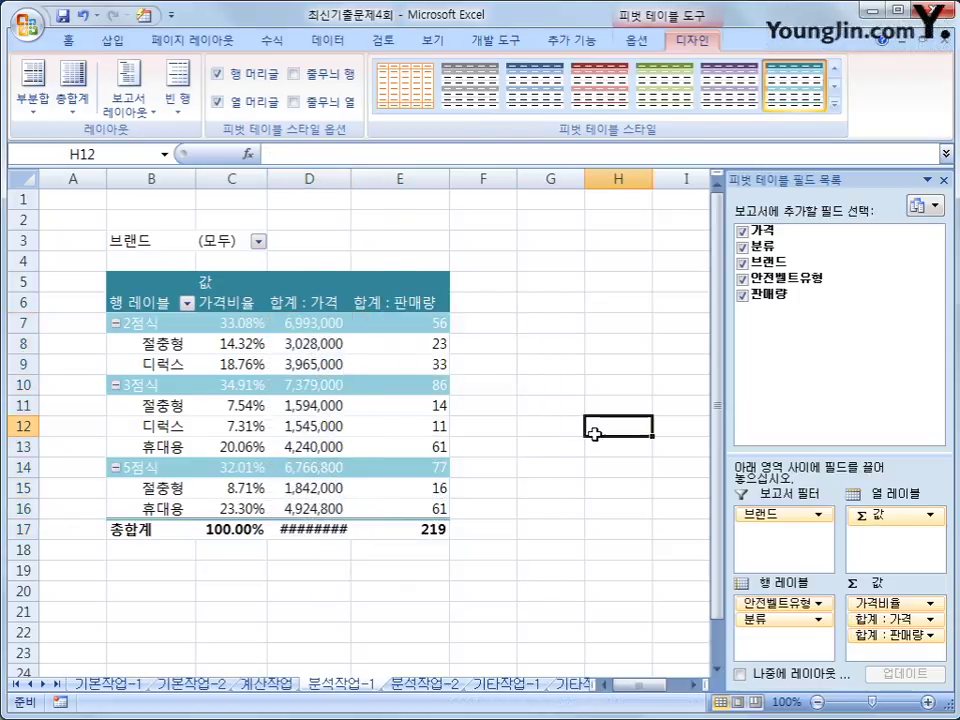
double_click(351, 178)
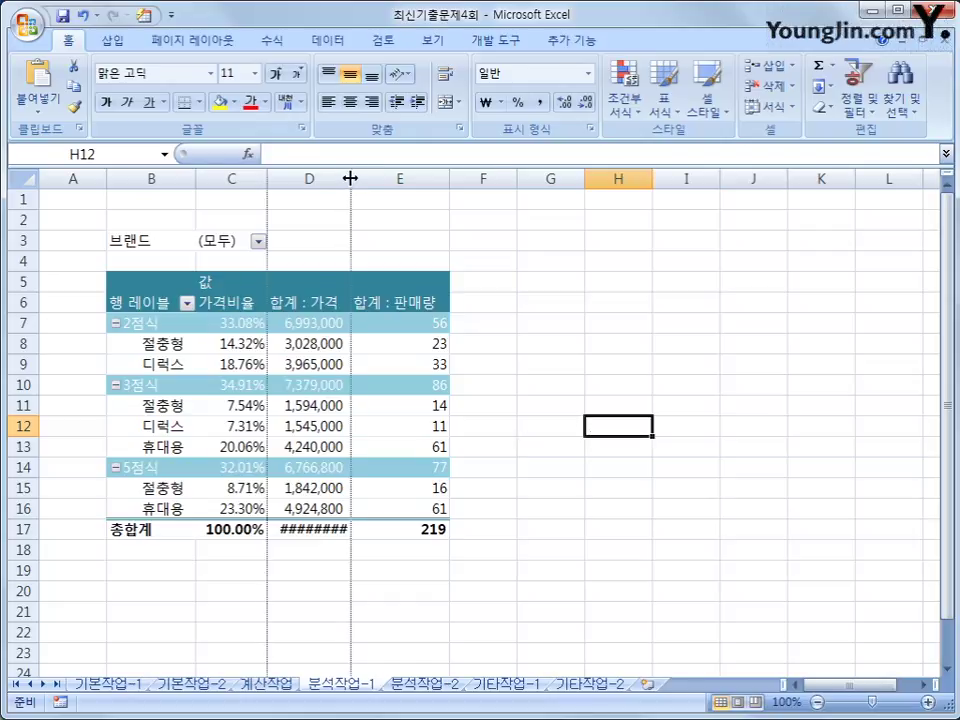
left_click(612, 527)
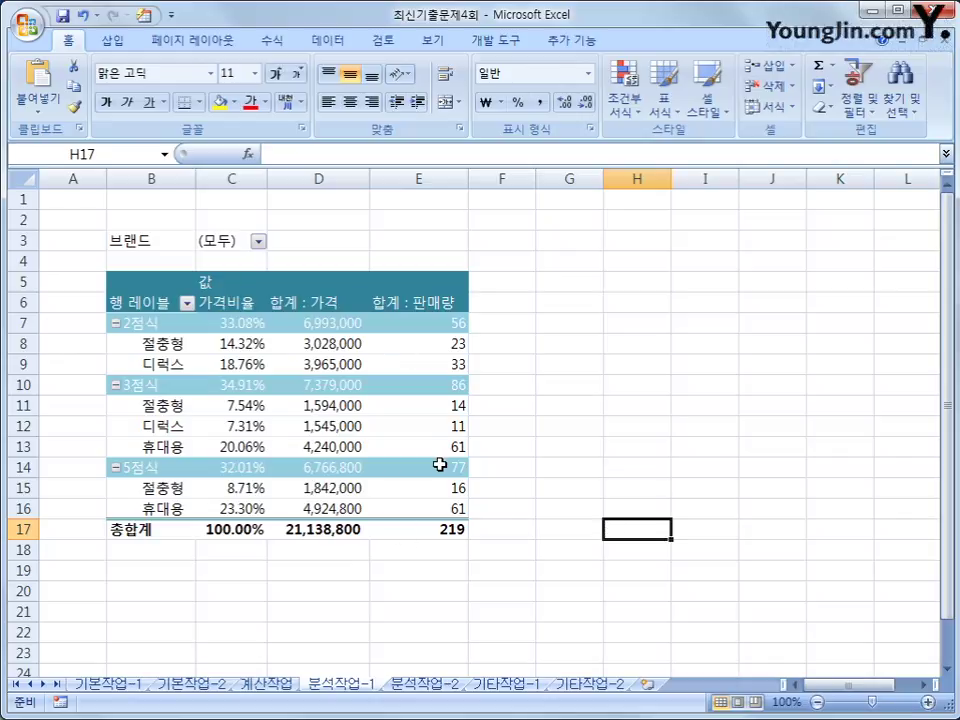
Start recording a macro named 분류별보기 on sheet 분석작업-2 with cell K1 selected.
mouse_move(440, 465)
left_click(423, 684)
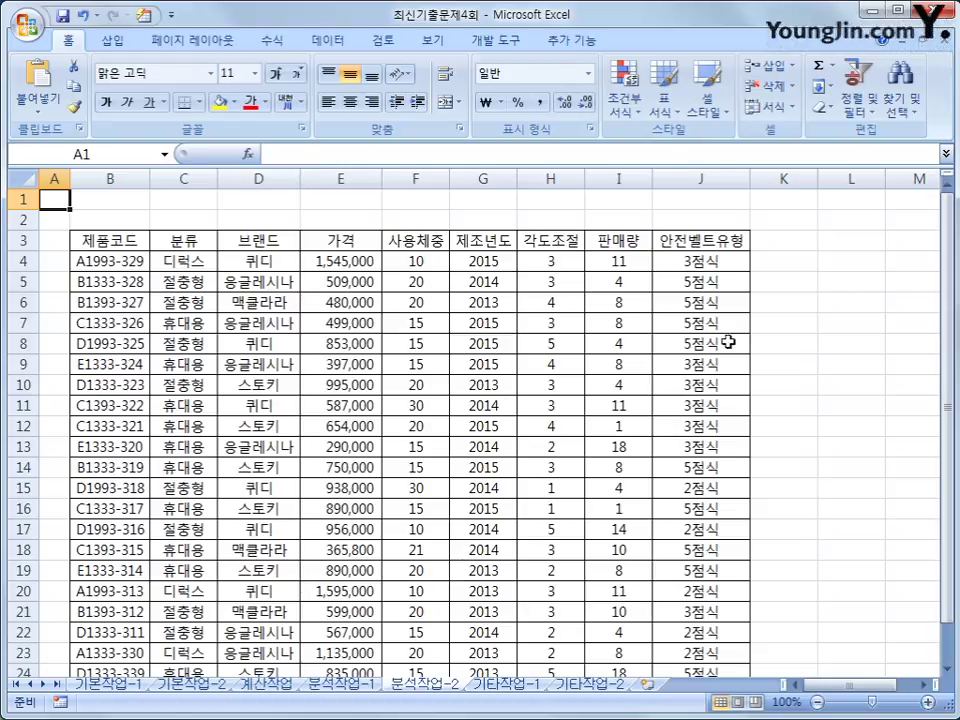
left_click(784, 201)
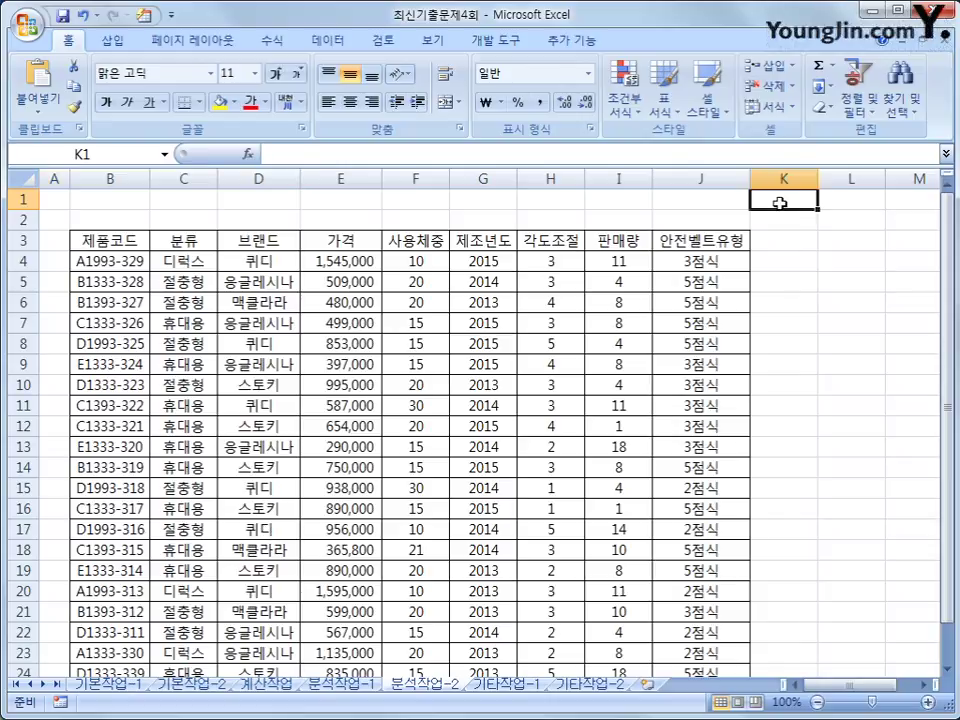
left_click(488, 39)
left_click(133, 68)
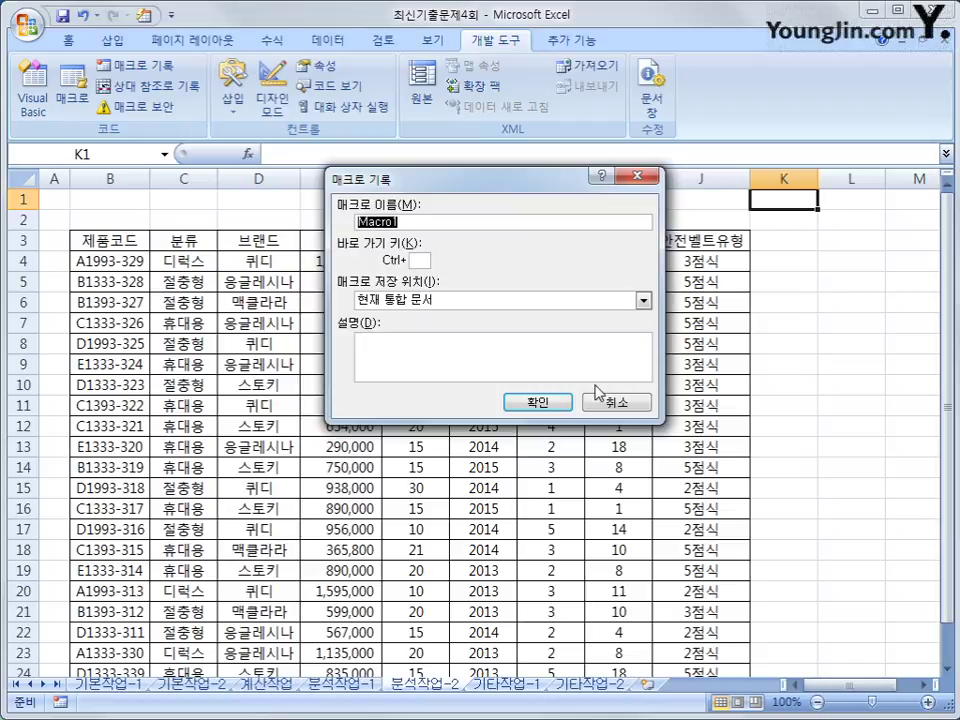
type("분류별보기")
left_click(537, 401)
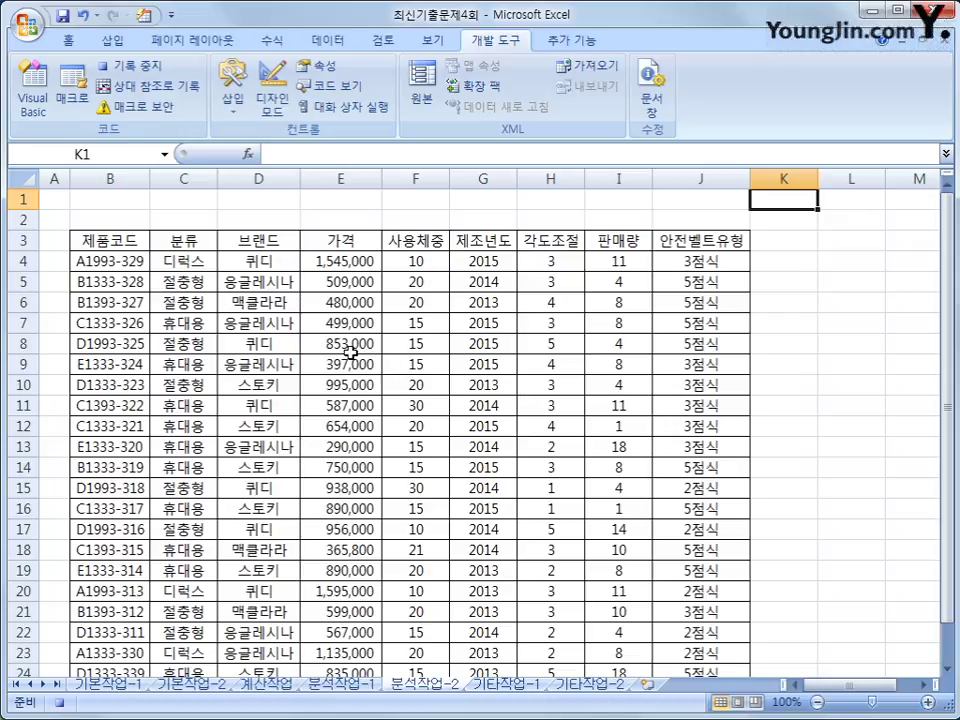
Set up a sort of the table by the 분류 column, using a custom list (사용자 지정 목록) as the order.
left_click(194, 247)
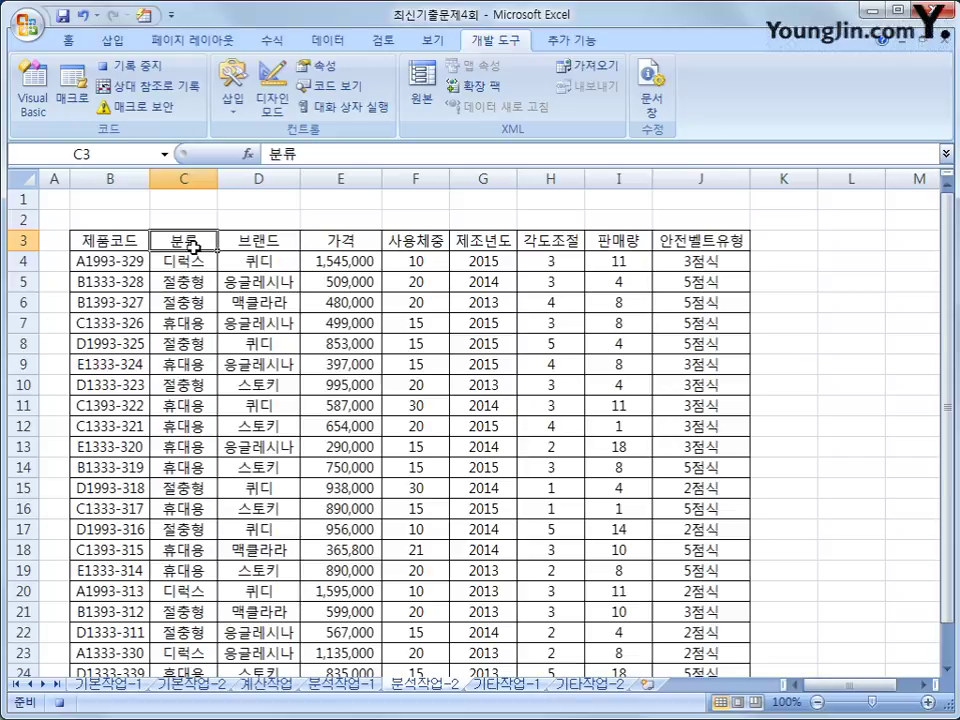
left_click(326, 42)
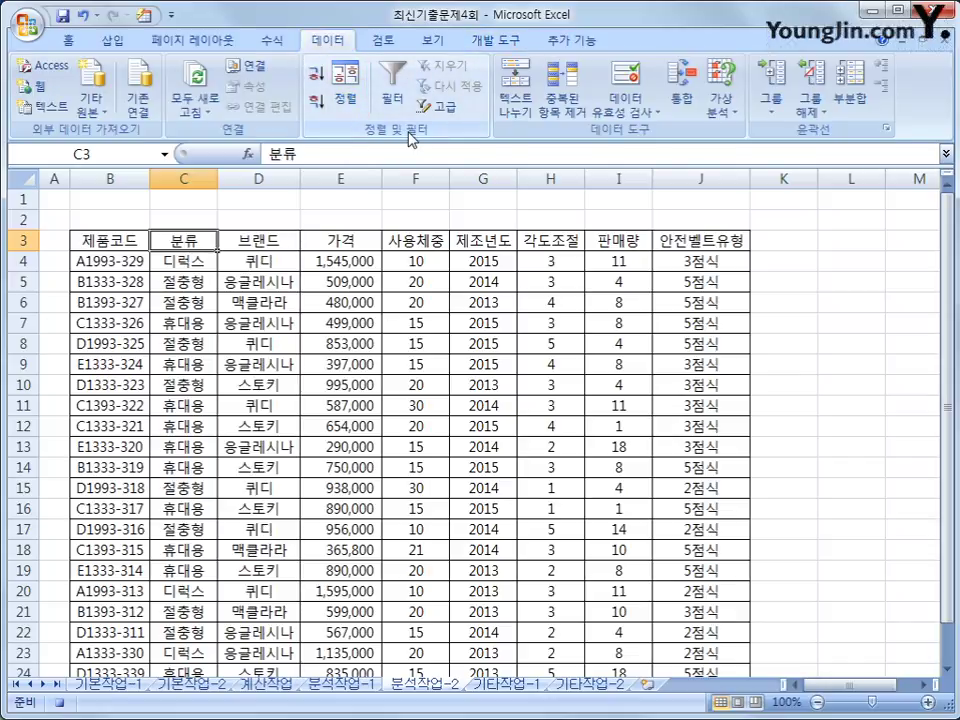
left_click(349, 86)
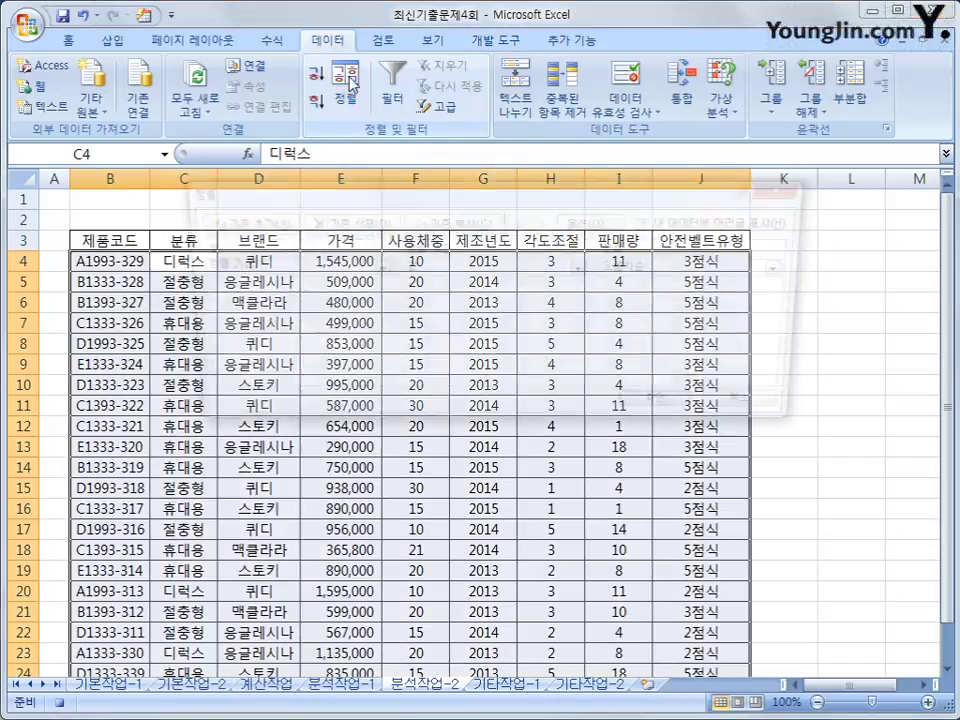
left_click_drag(413, 195, 418, 289)
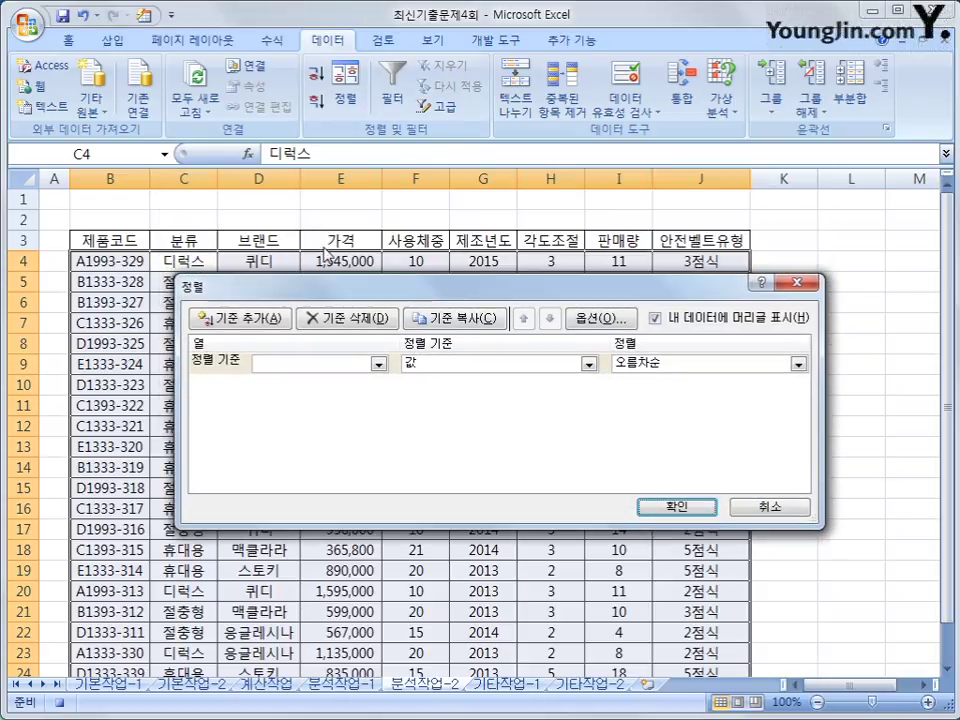
left_click(378, 364)
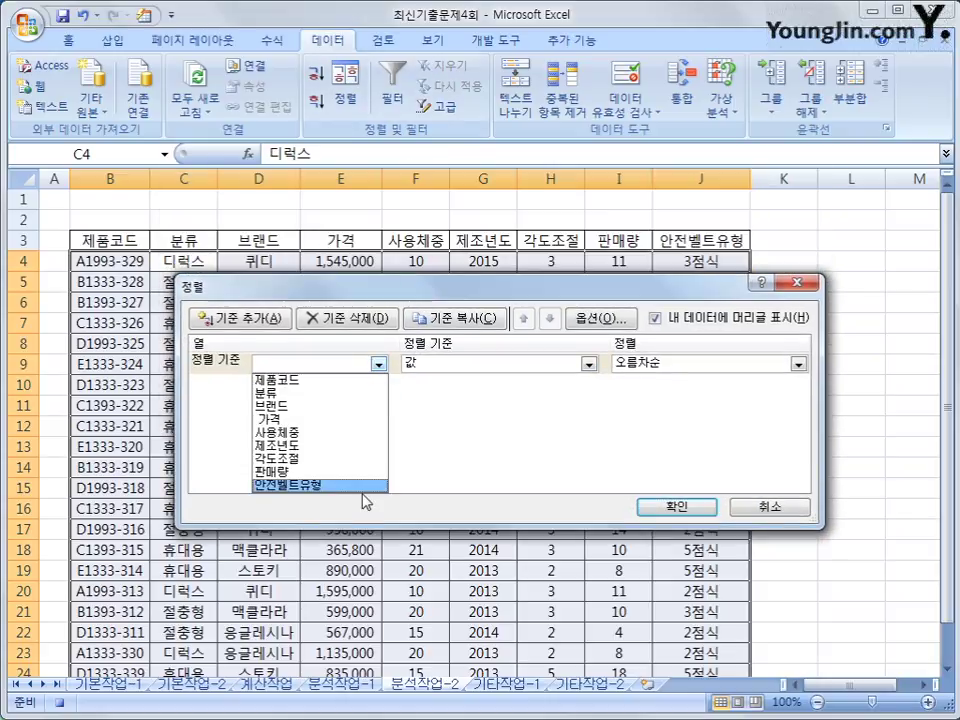
left_click(360, 394)
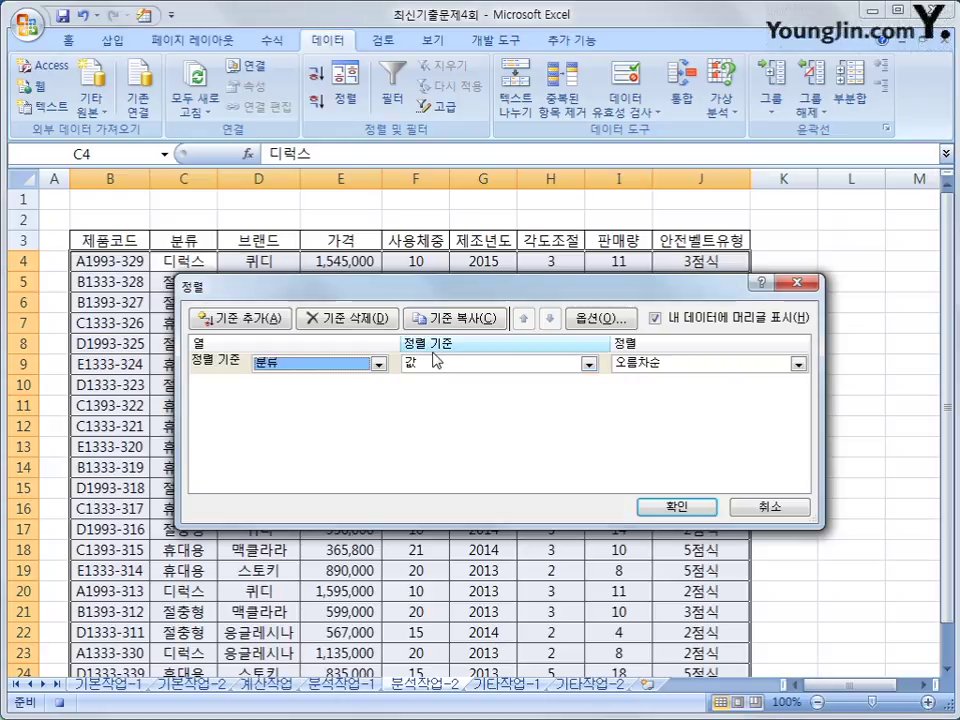
left_click(716, 373)
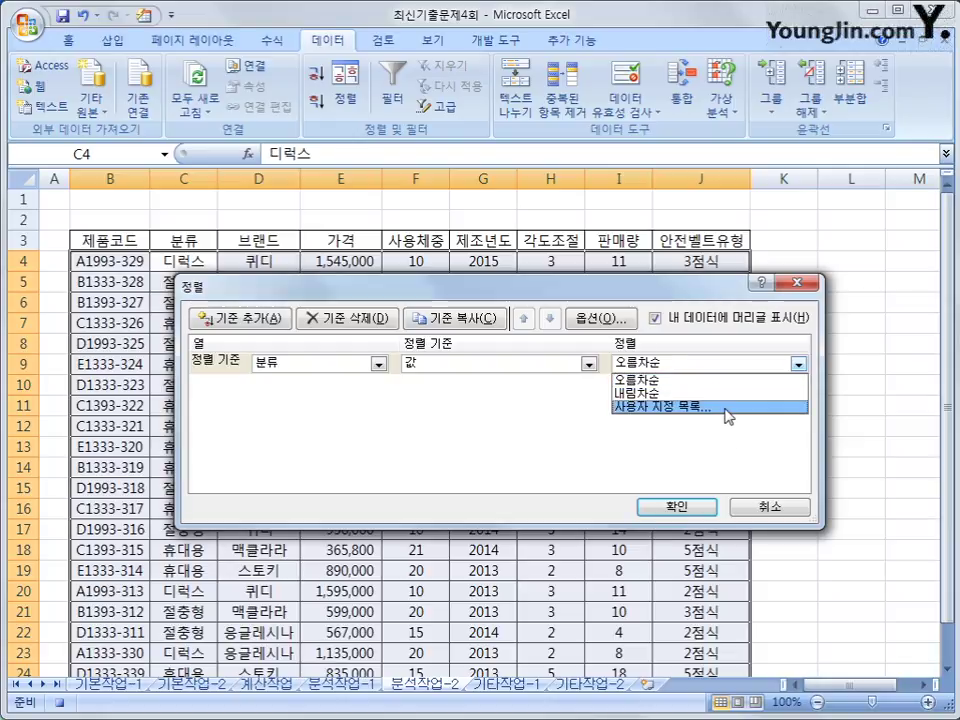
left_click(726, 408)
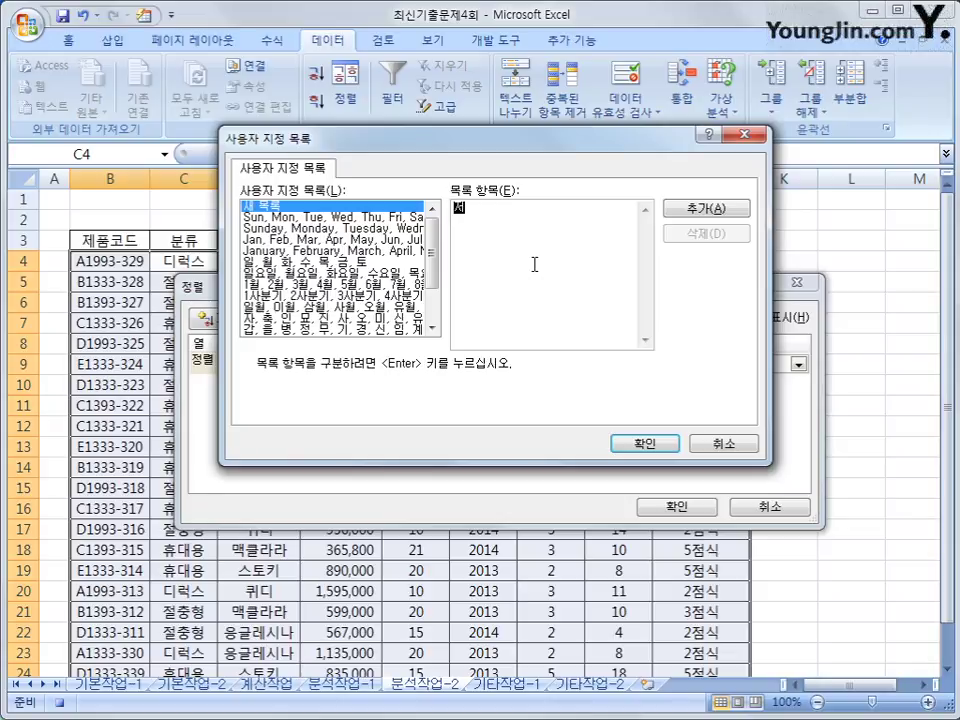
Add a new custom list with the entries 절충형, 디럭스 and 휴대용.
type("절충형")
key("BackSpace")
key("BackSpace")
type("충형")
key("Return")
type("디럭스")
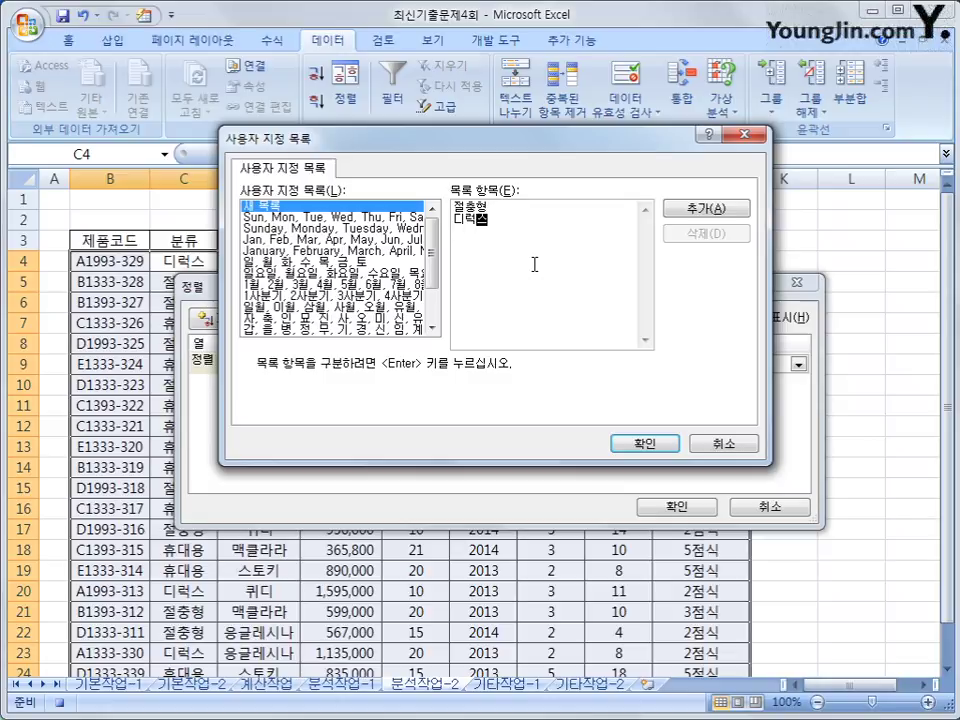
key("Return")
type("휴대용")
left_click(700, 209)
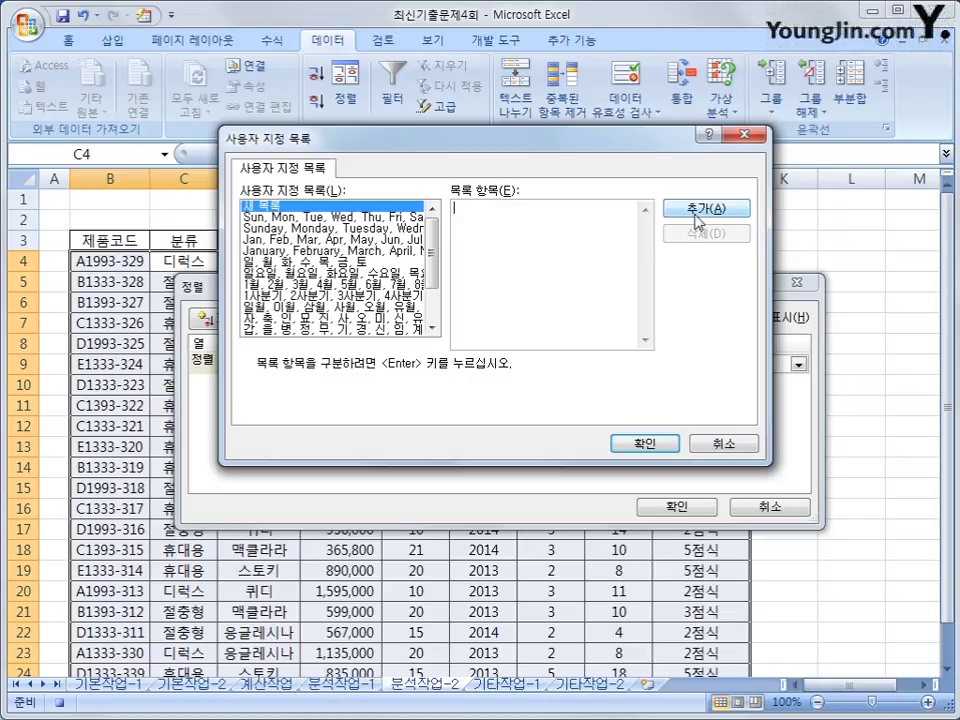
Choose the 절충형, 디럭스, 휴대용 list as the order for 분류, run the sort and check the sorted rows.
left_click(432, 288)
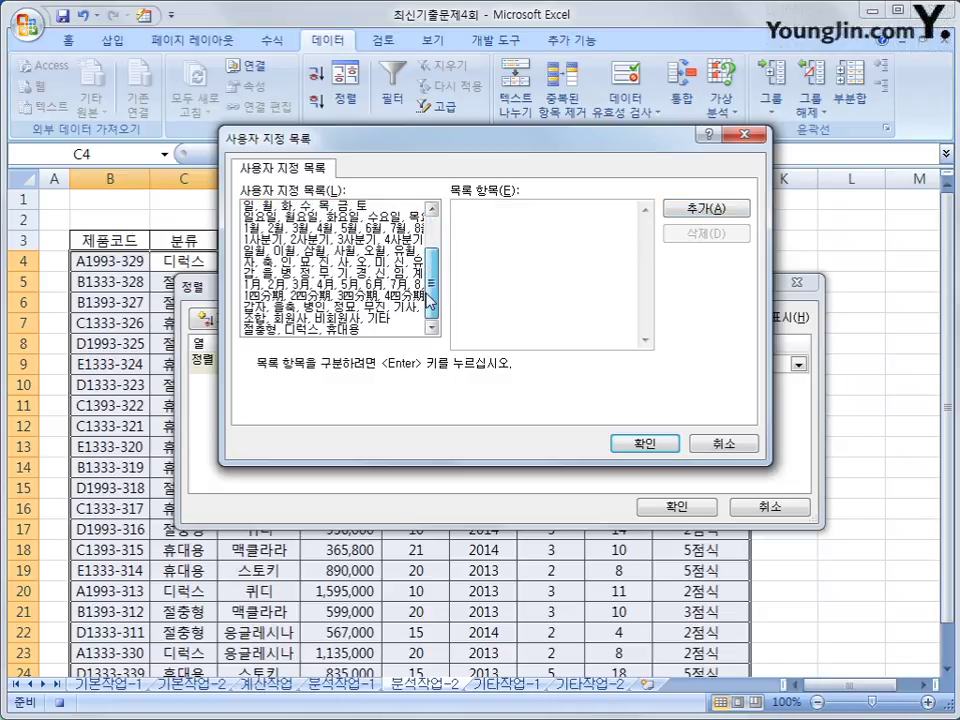
left_click(379, 331)
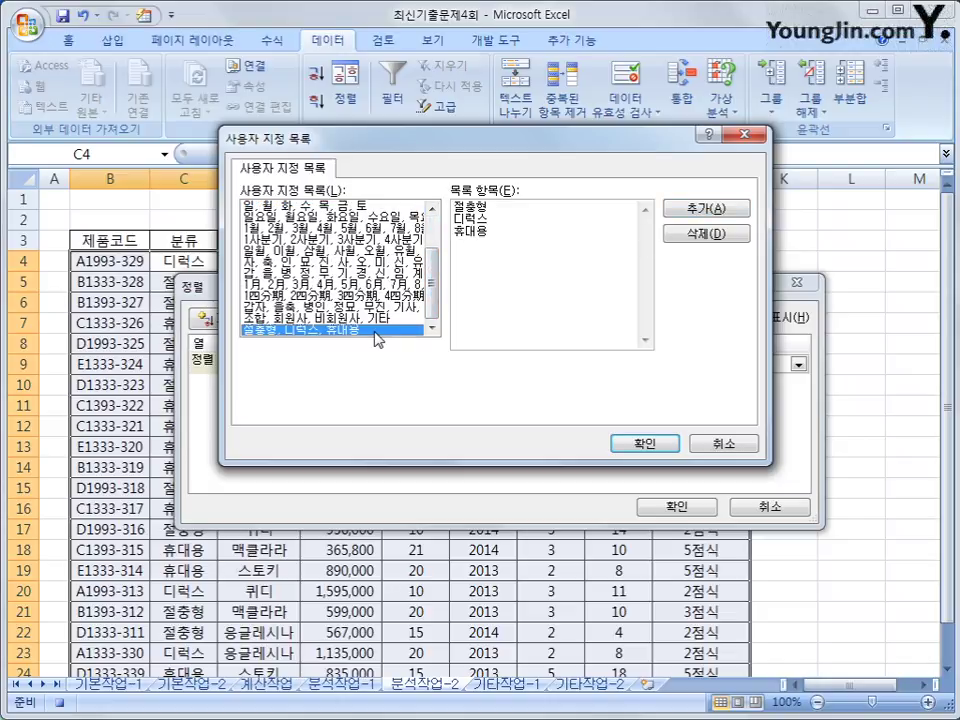
left_click(649, 444)
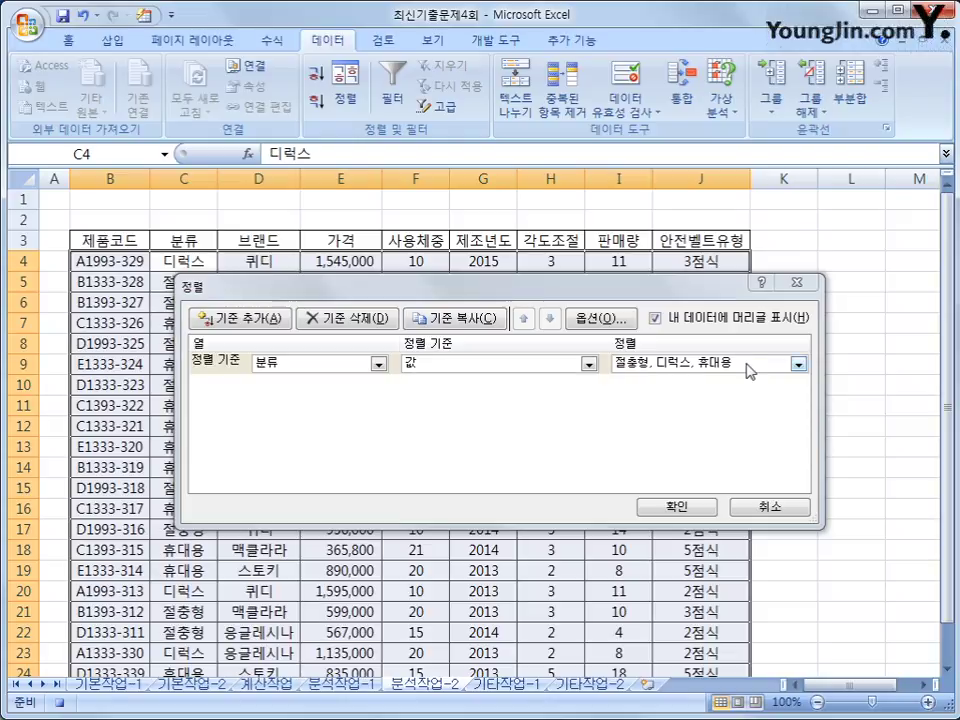
left_click(695, 508)
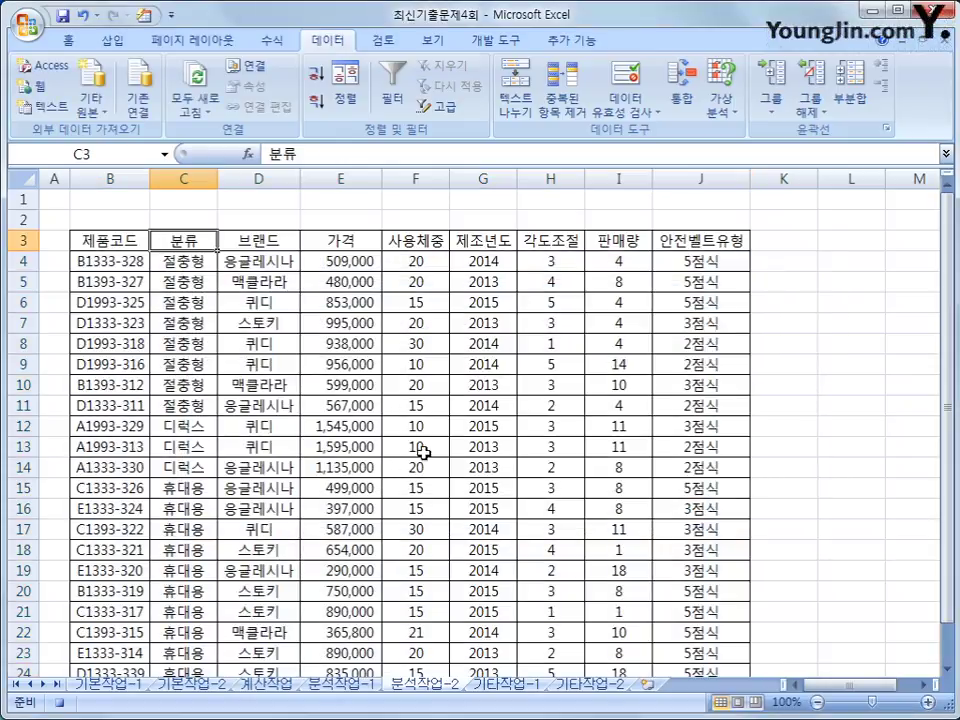
scroll(186, 551, "down", 2)
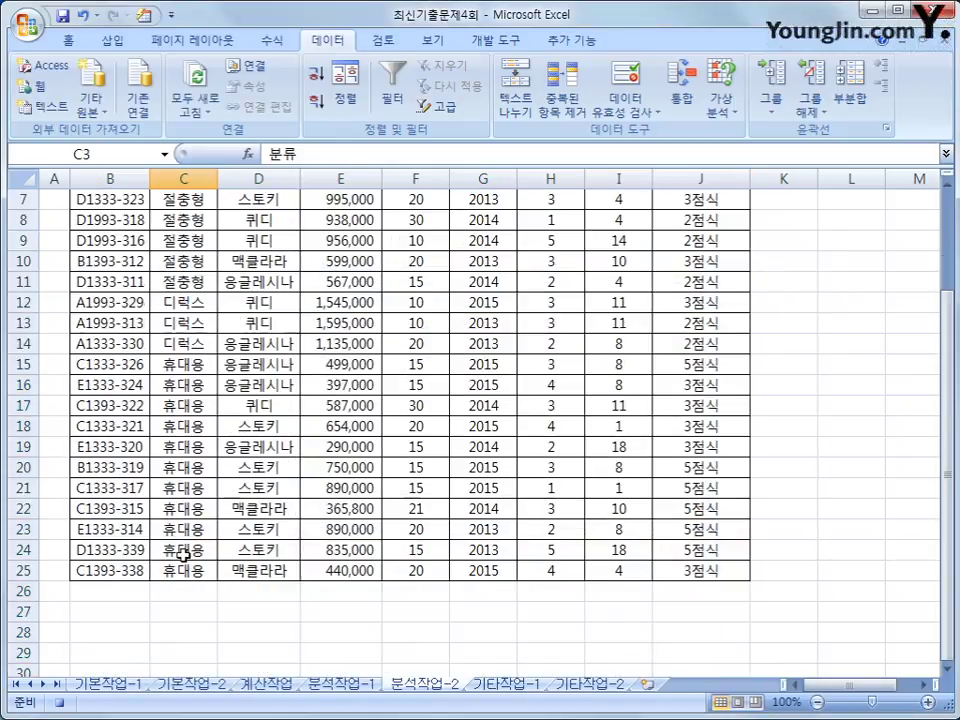
scroll(184, 551, "up", 2)
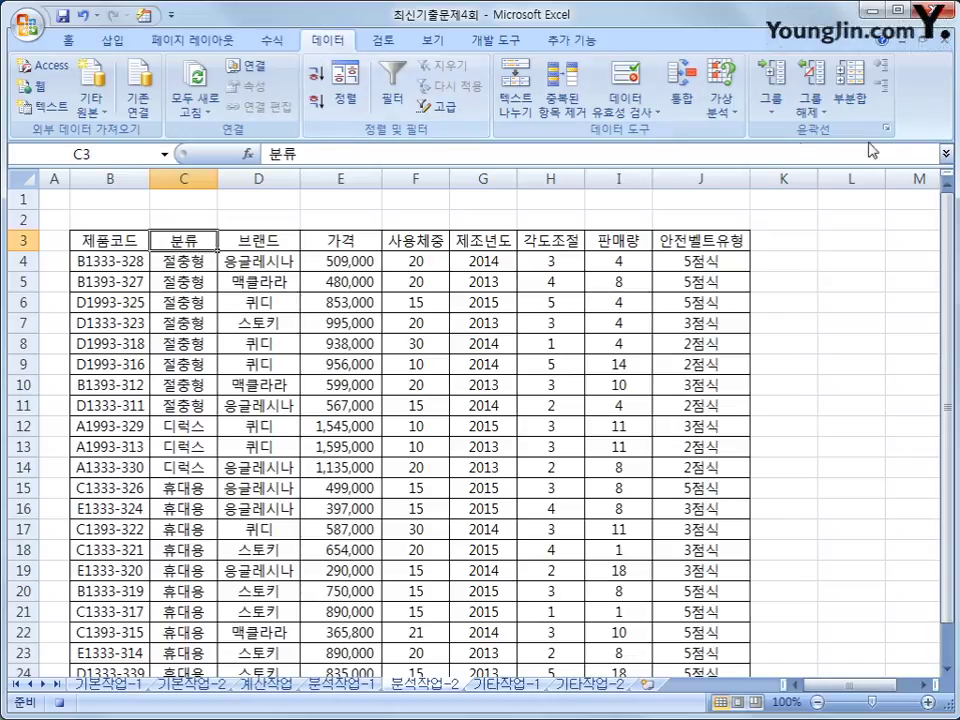
Add subtotals to the table grouped by 분류, using 합계 on 가격 and 판매량 only, without 안전벨트유형.
left_click(850, 100)
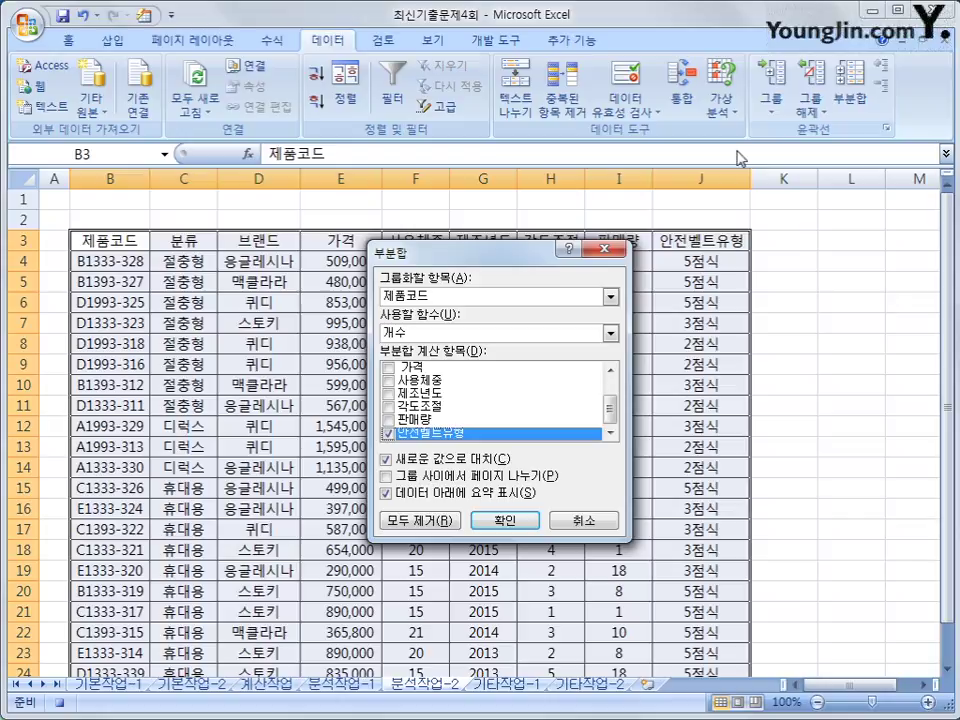
left_click(520, 296)
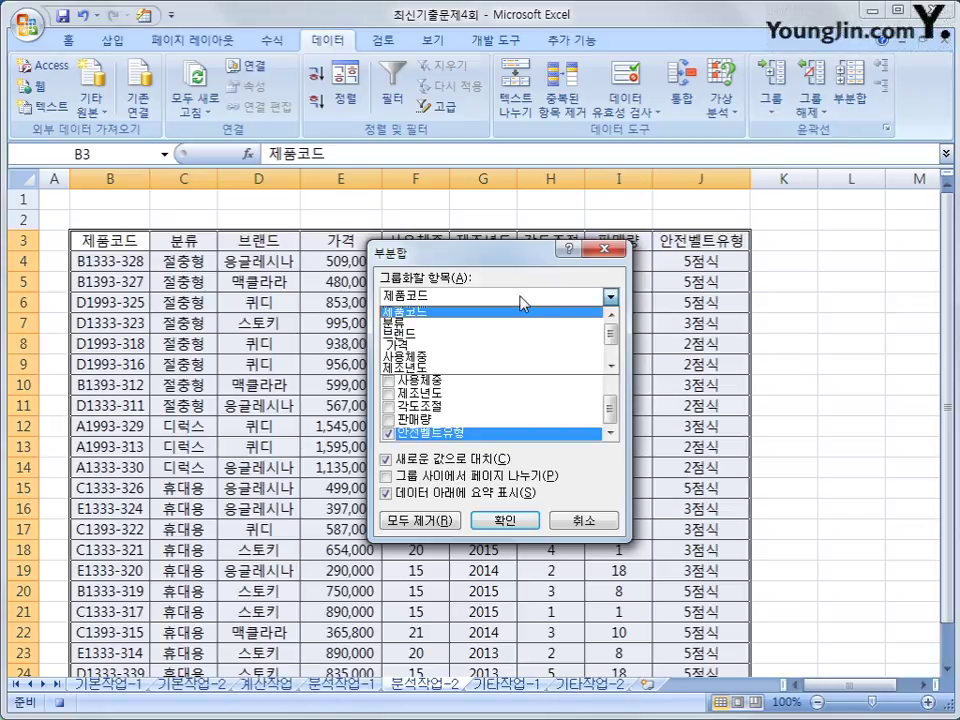
left_click(520, 323)
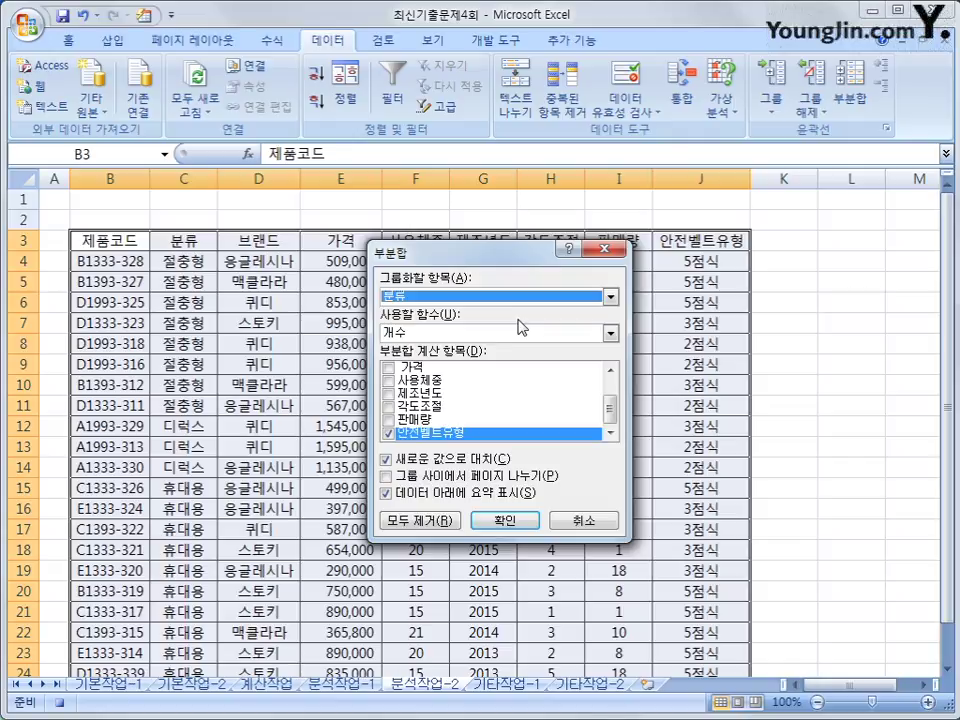
left_click(506, 336)
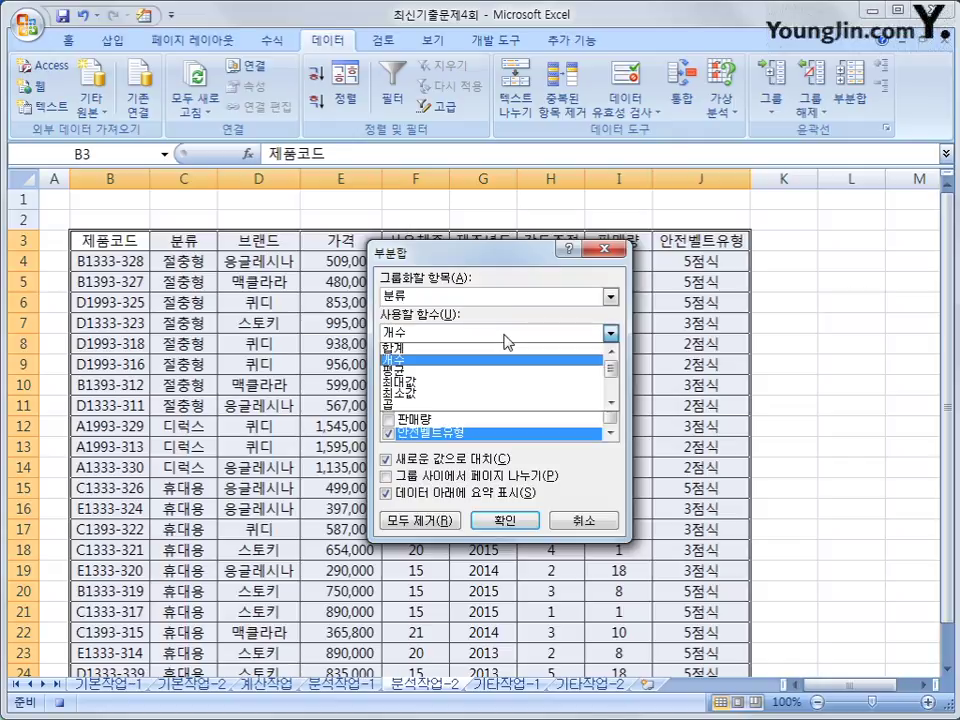
left_click(500, 347)
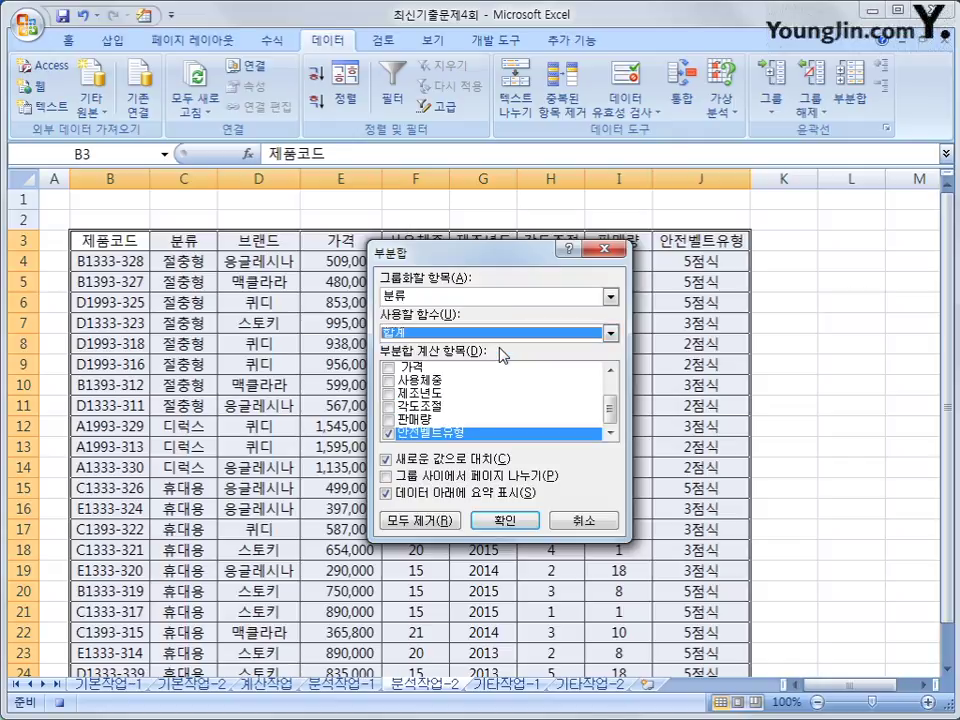
left_click(388, 368)
left_click(389, 420)
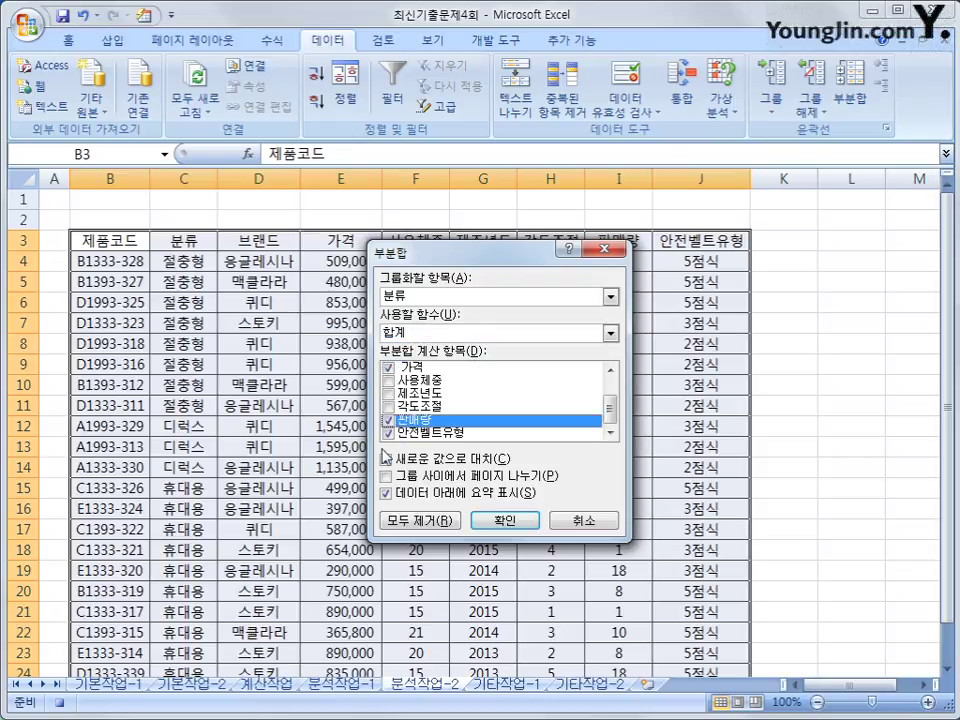
left_click(390, 432)
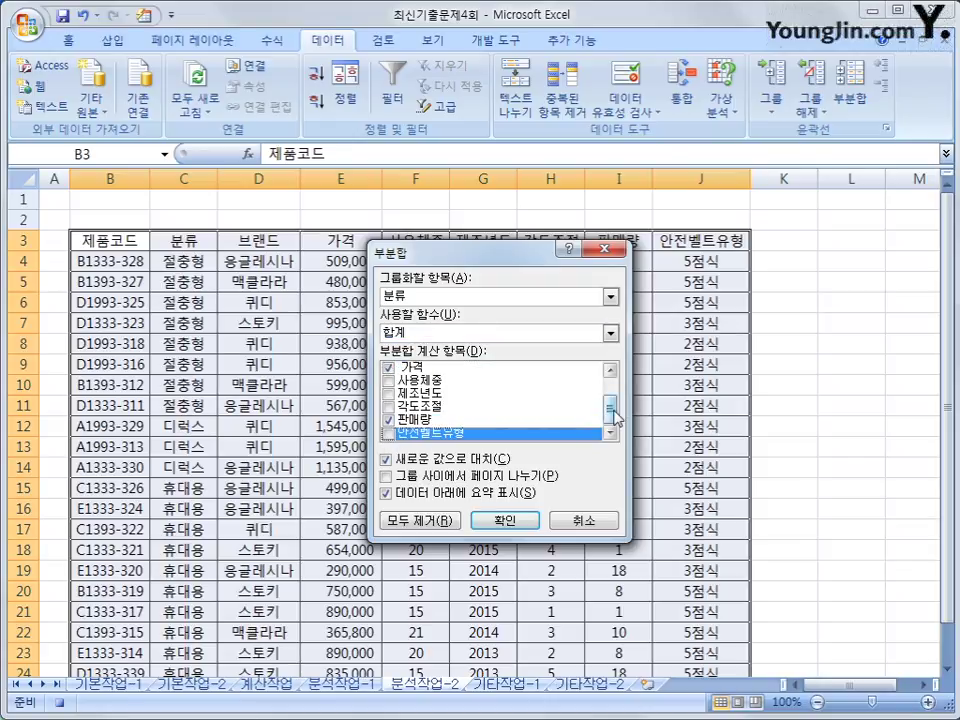
mouse_move(611, 407)
left_mouse_down()
mouse_move(612, 393)
mouse_move(612, 414)
left_mouse_up()
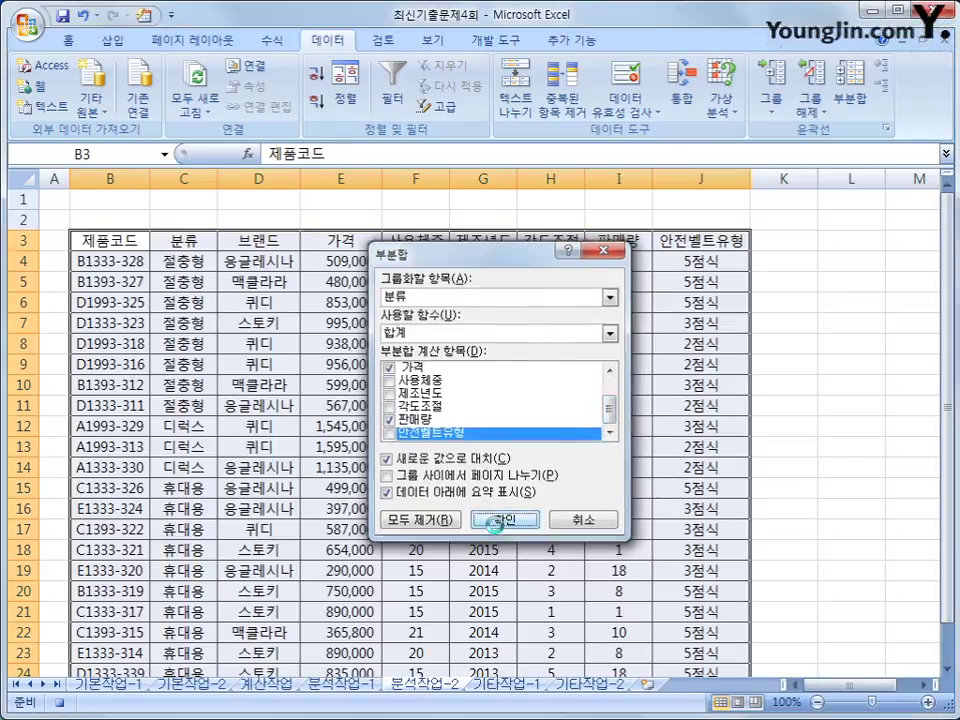
left_click(500, 519)
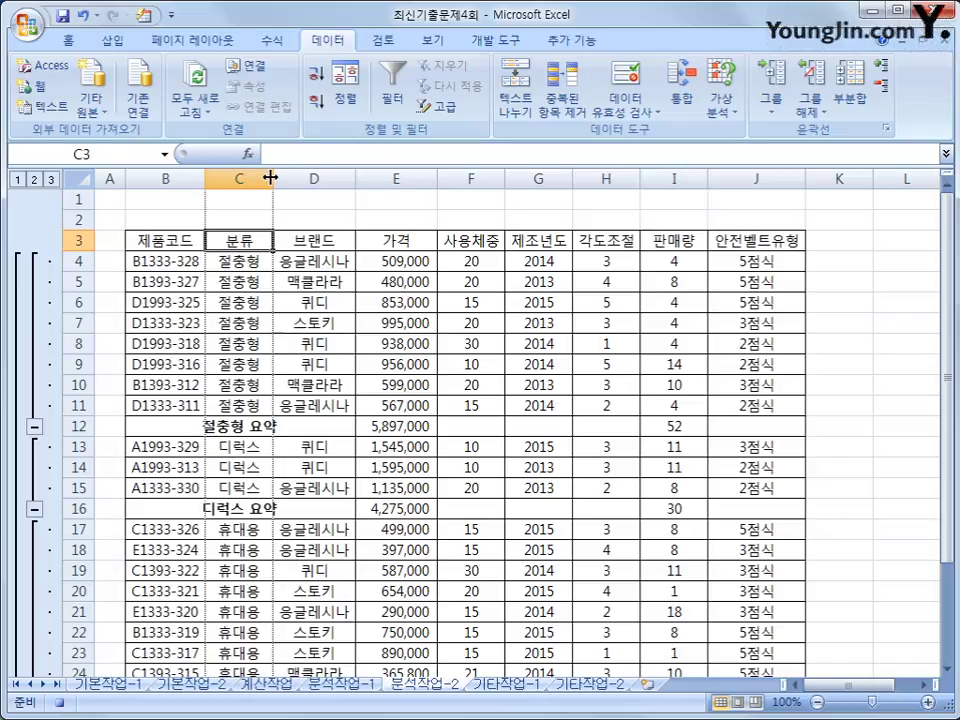
Autofit the width of column C to its contents and stop recording the macro.
double_click(272, 178)
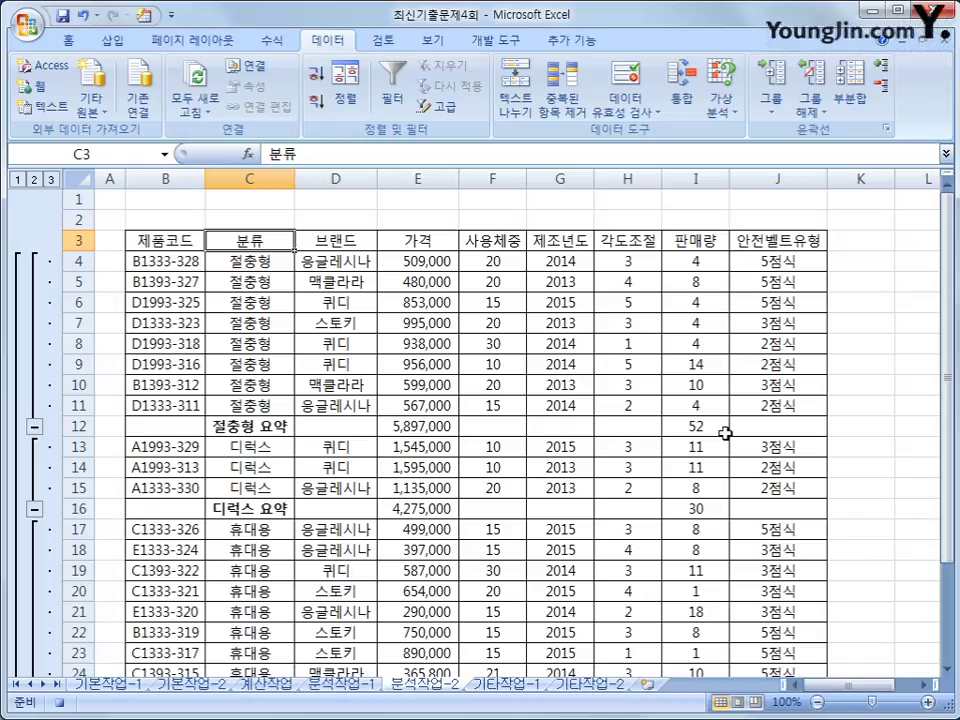
left_click(509, 44)
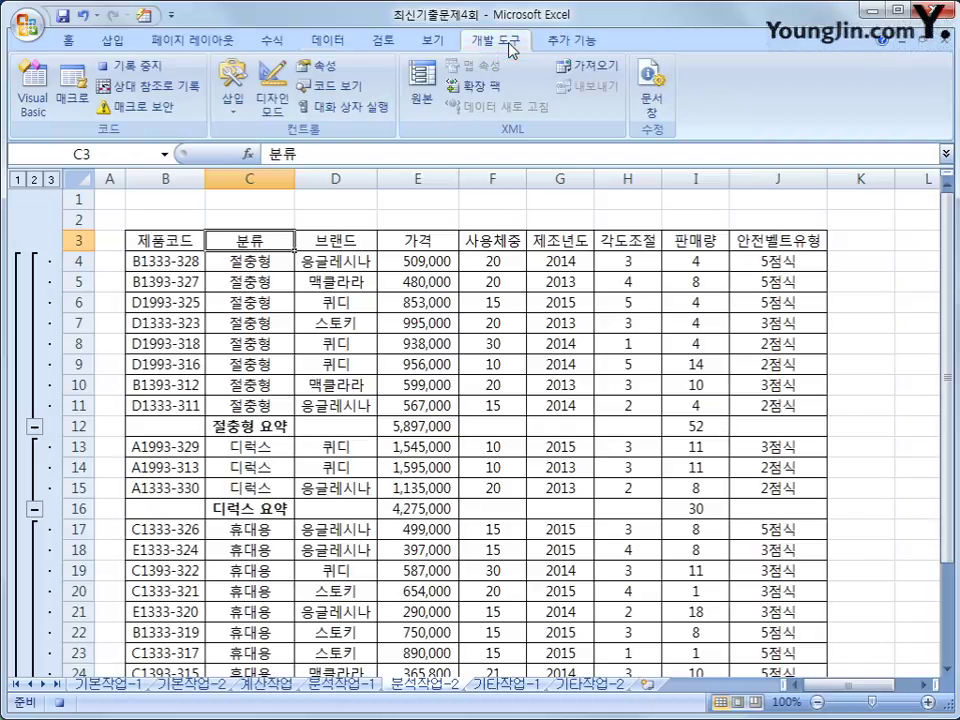
left_click(128, 65)
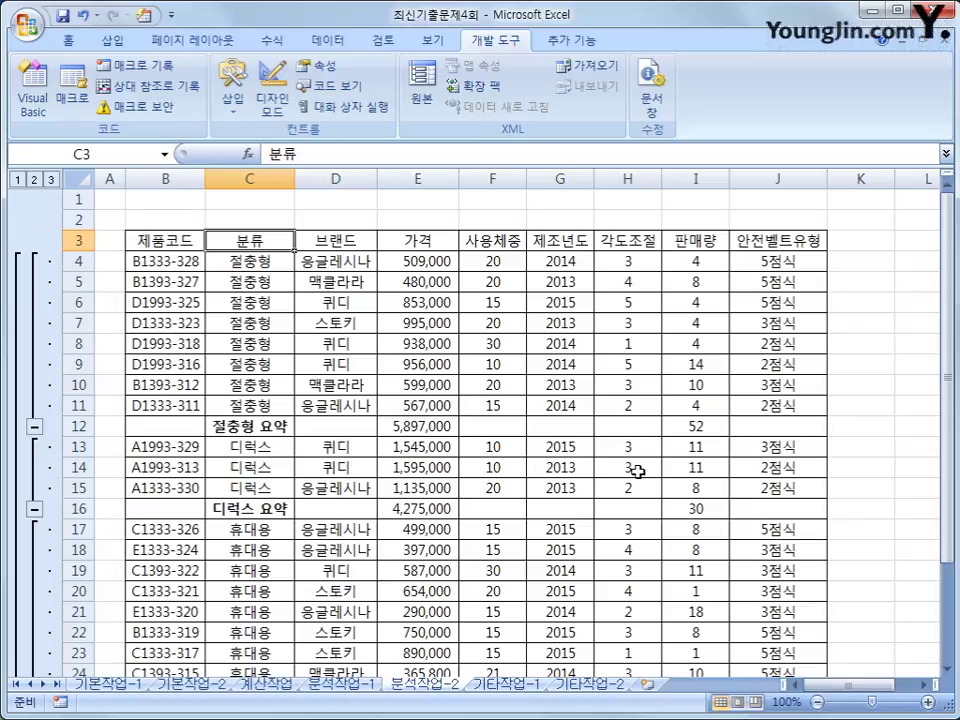
Draw a snip single corner rectangle over cells L3:M4 and label it 분류별보기.
left_click(112, 40)
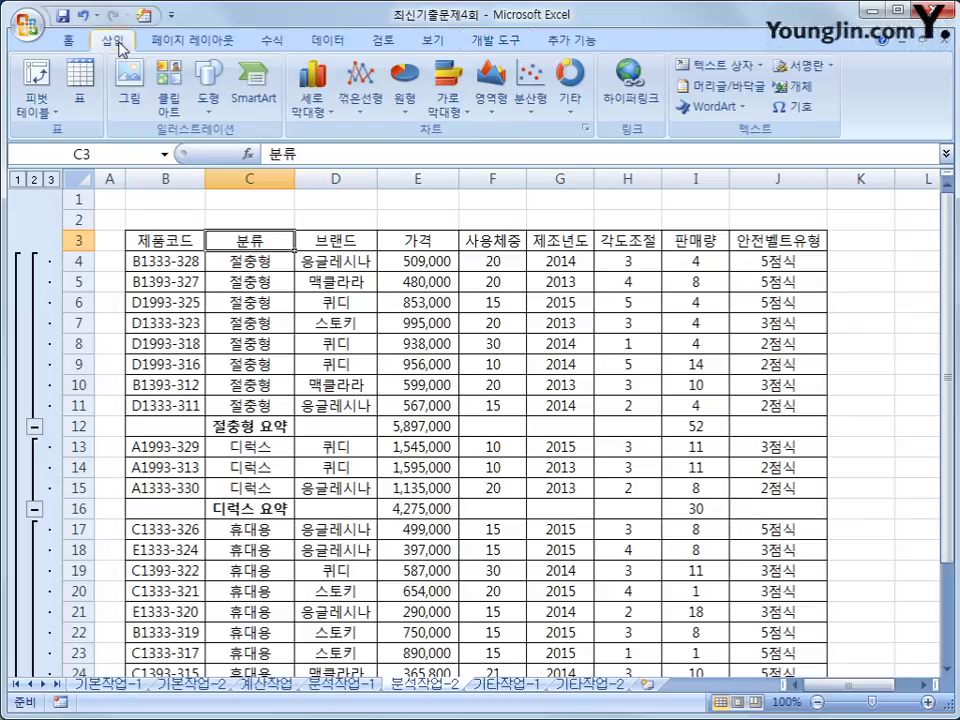
left_click(209, 105)
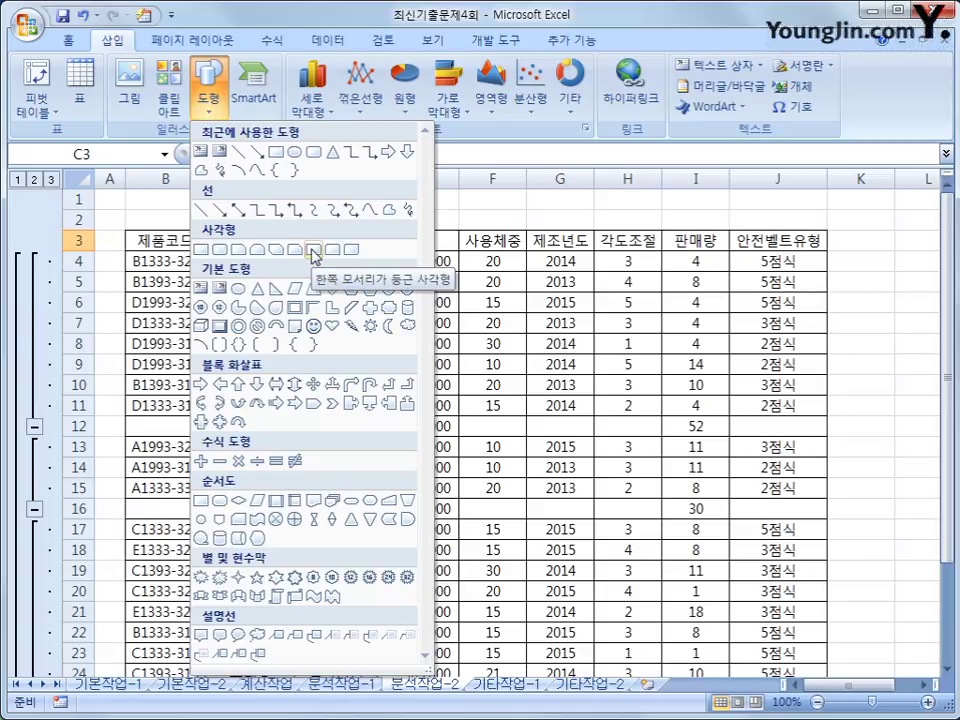
left_click(237, 250)
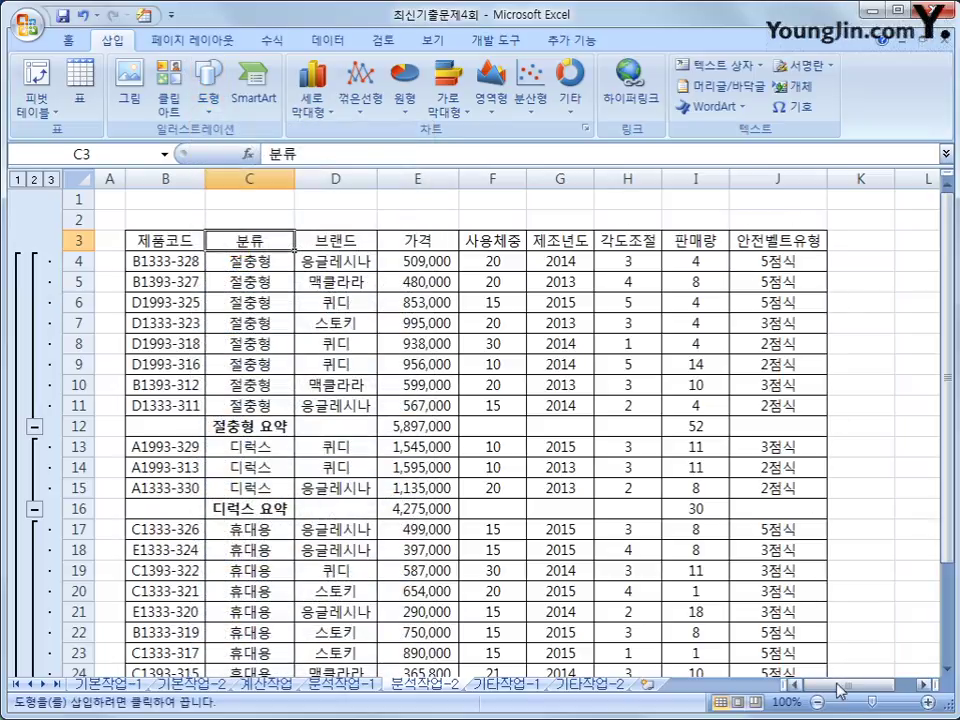
left_click_drag(840, 690, 856, 692)
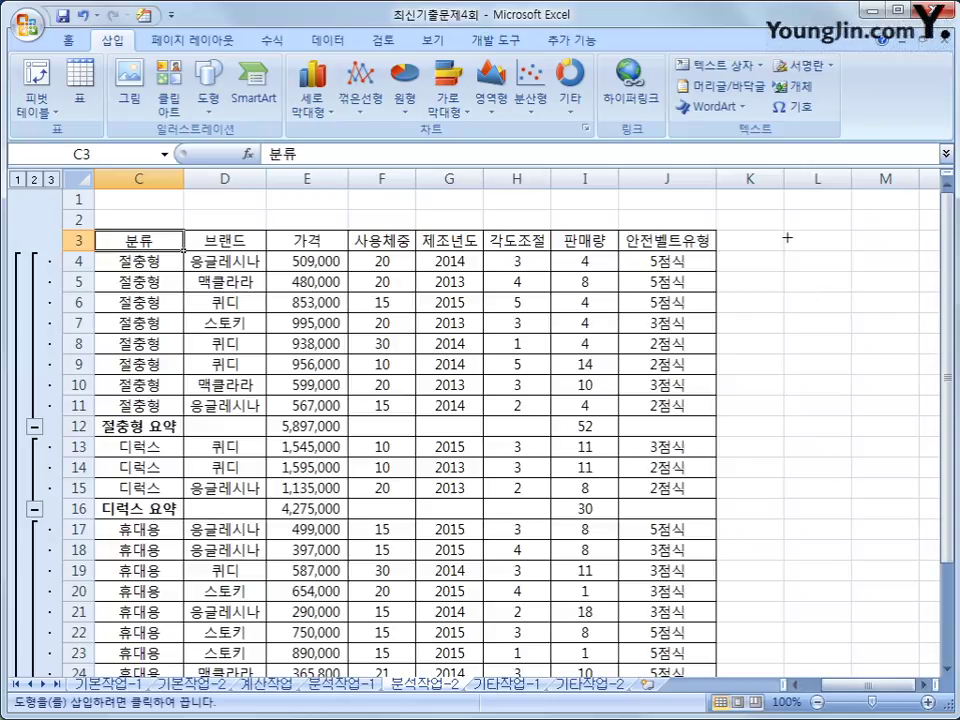
left_click_drag(783, 230, 920, 271)
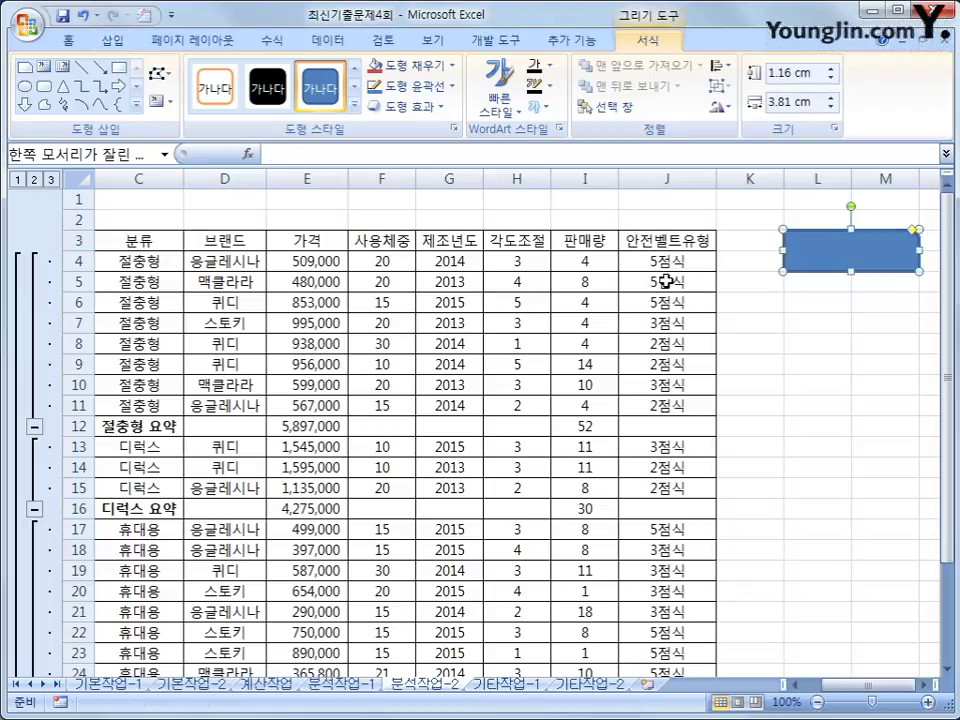
type("분류별 보기")
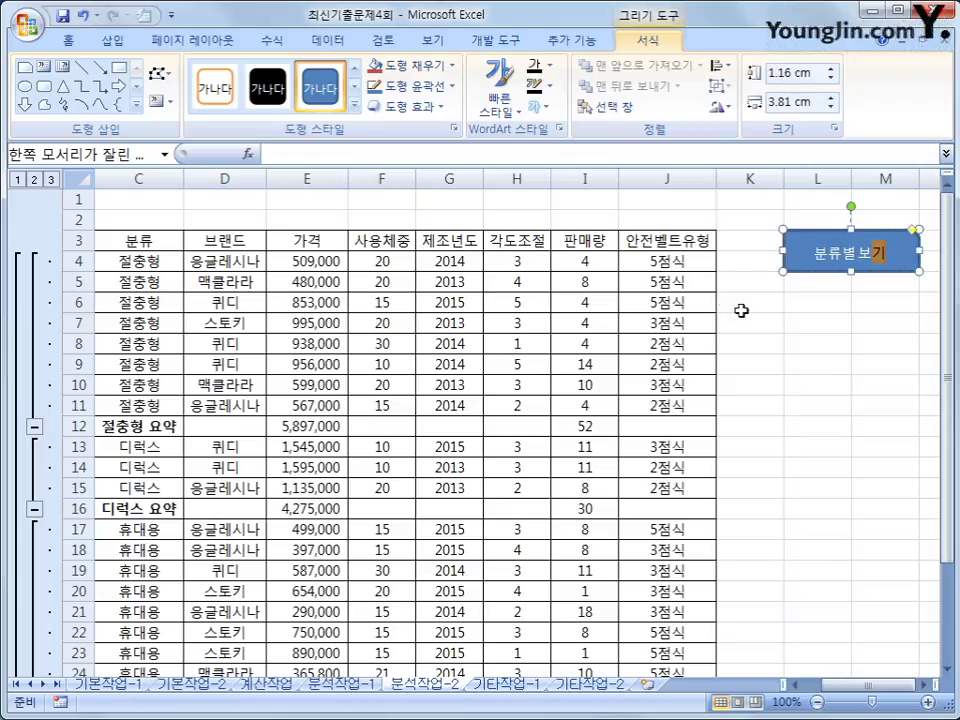
left_click(874, 234)
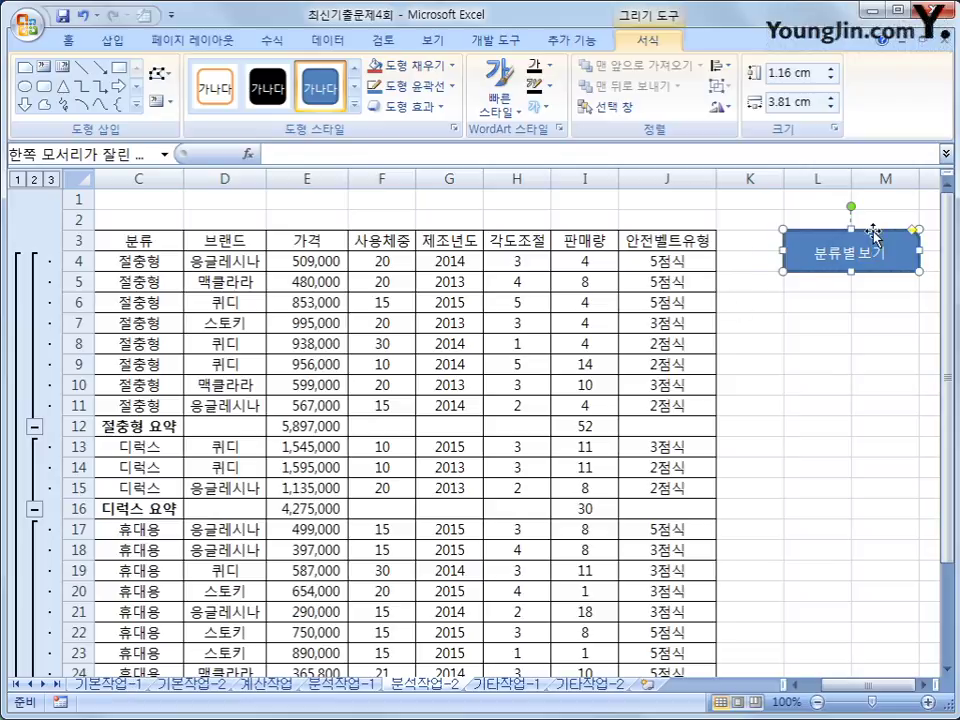
Assign the macro 분류별보기 to the snipped rectangle and deselect the shape.
right_click(808, 240)
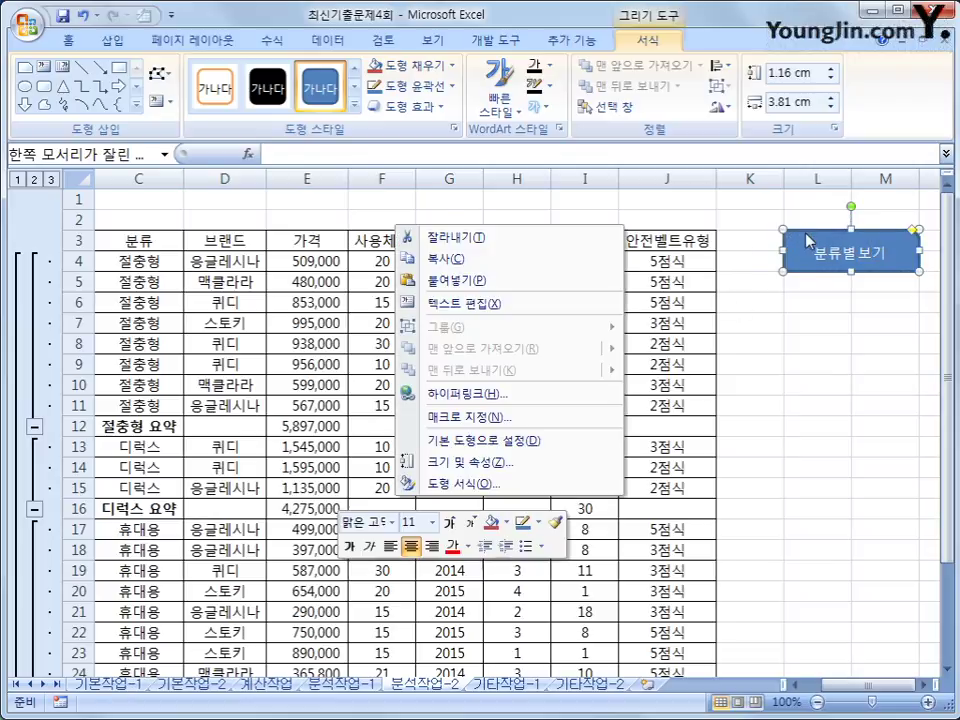
left_click(531, 418)
left_click(334, 302)
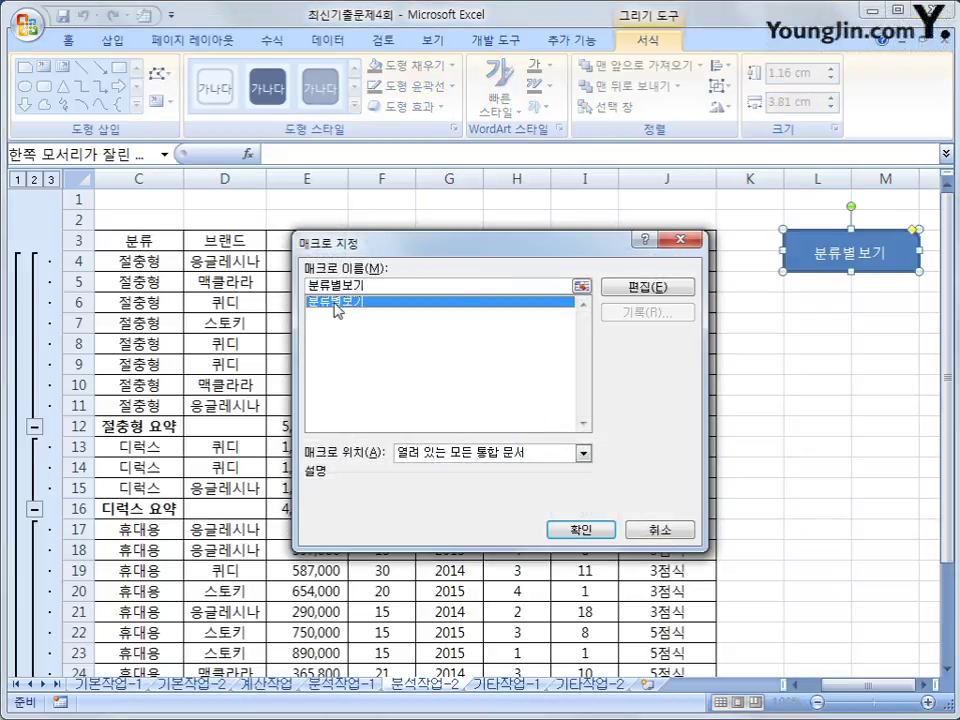
left_click(579, 527)
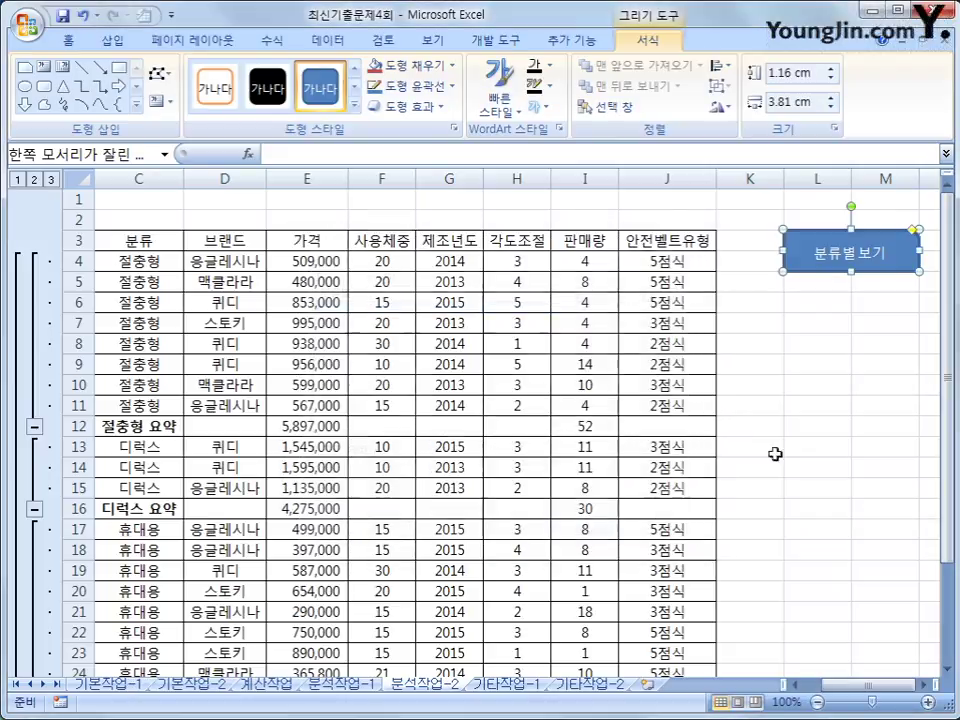
left_click(888, 362)
left_click(888, 362)
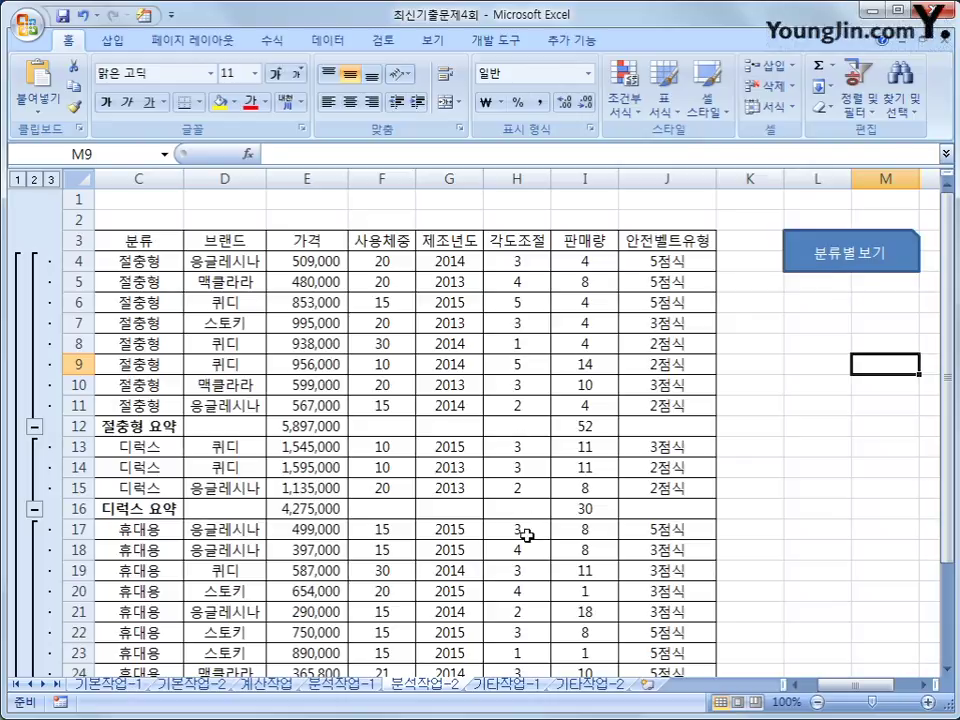
On sheet 기타작업-1, change the chart type of the 판매량 series to a line with markers.
left_click(507, 687)
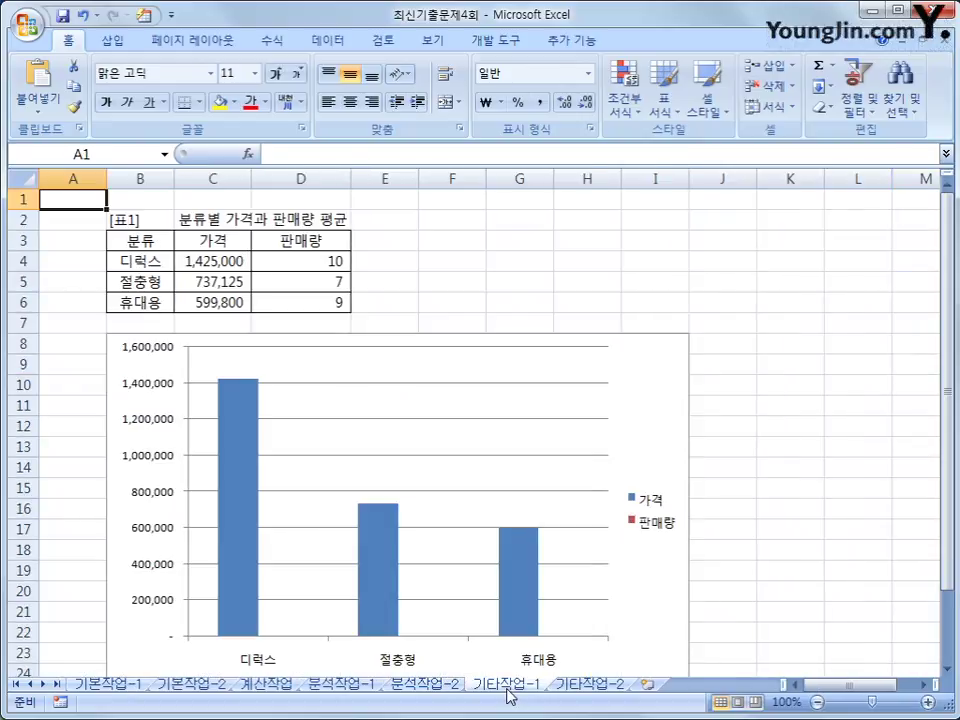
left_click(636, 414)
scroll(637, 414, "down", 1)
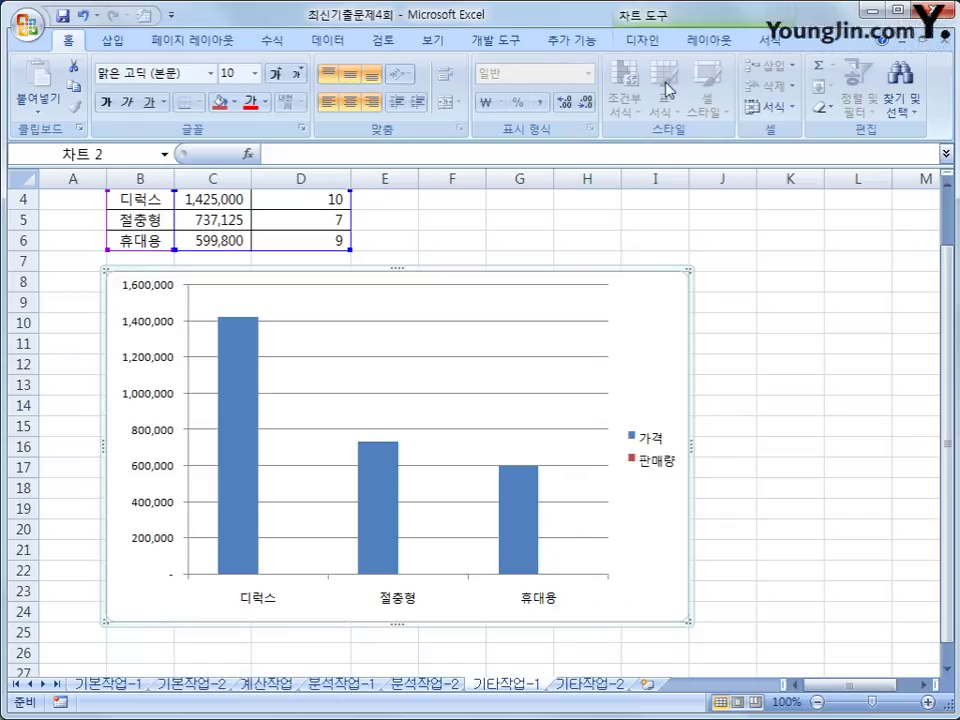
left_click(706, 42)
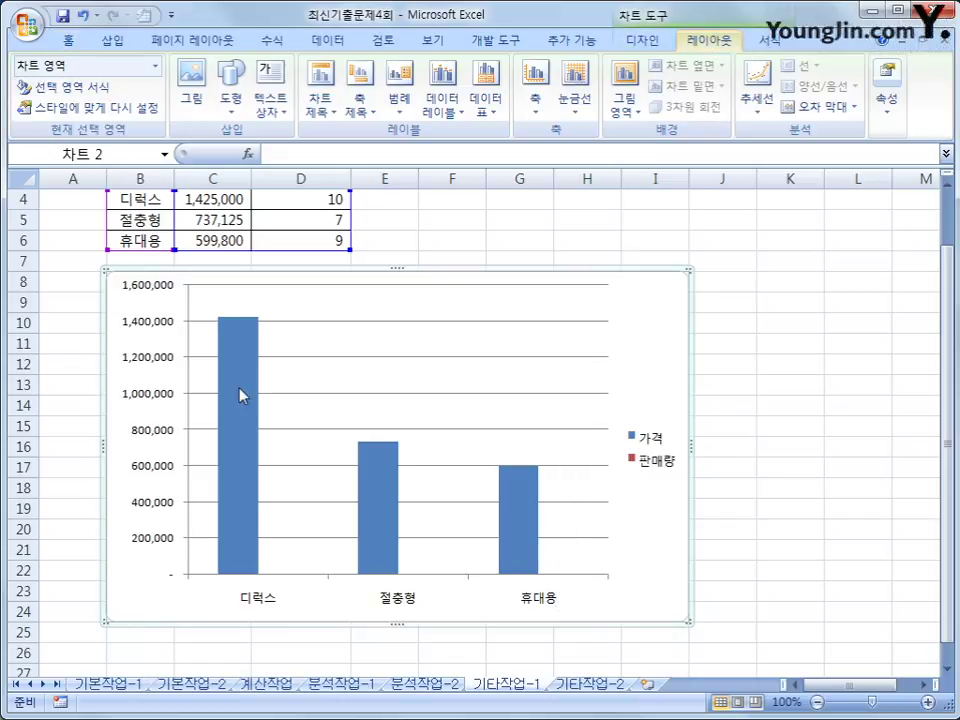
left_click(156, 68)
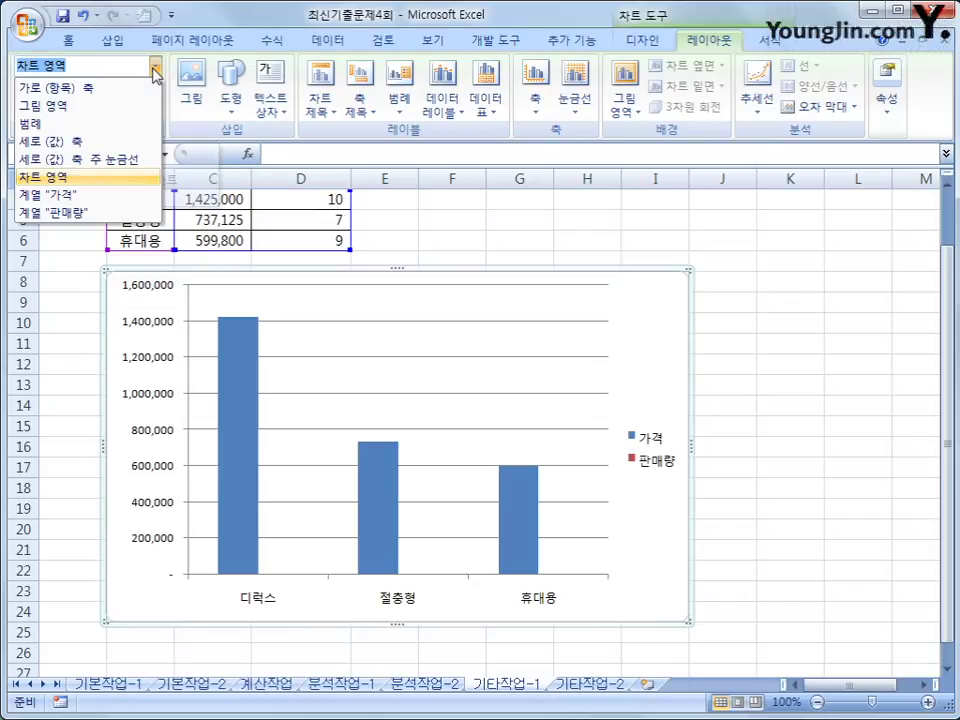
left_click(128, 212)
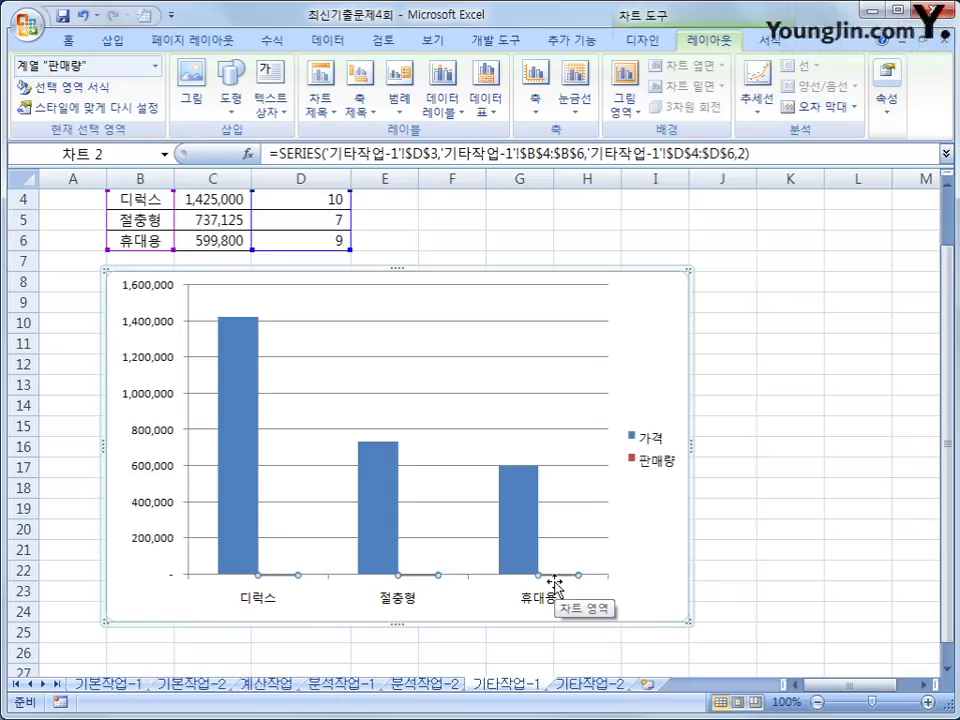
left_click(643, 41)
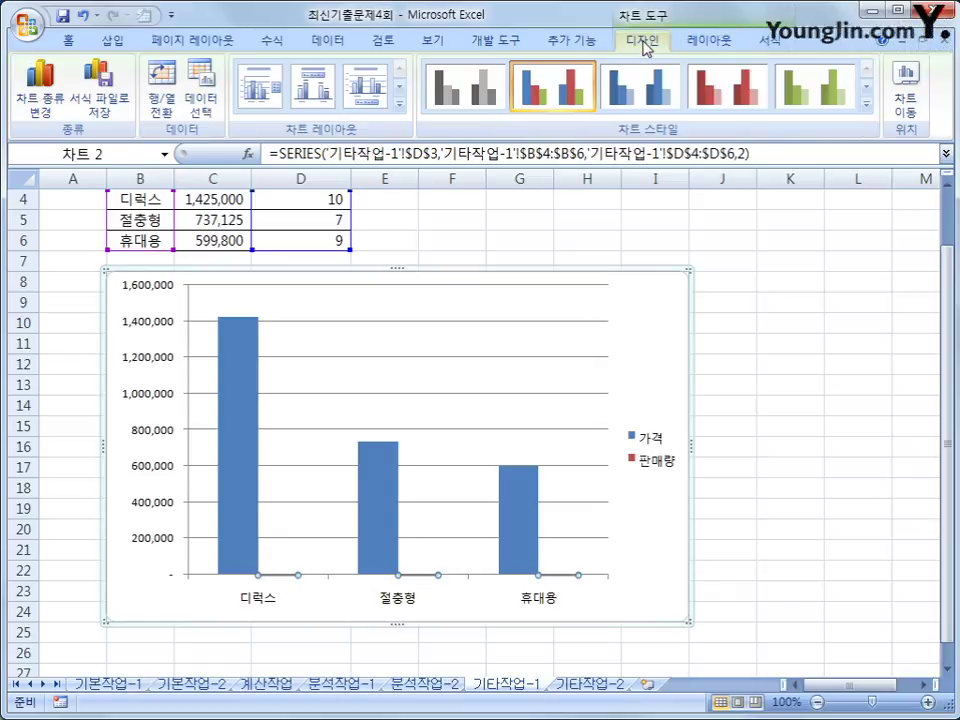
left_click(40, 100)
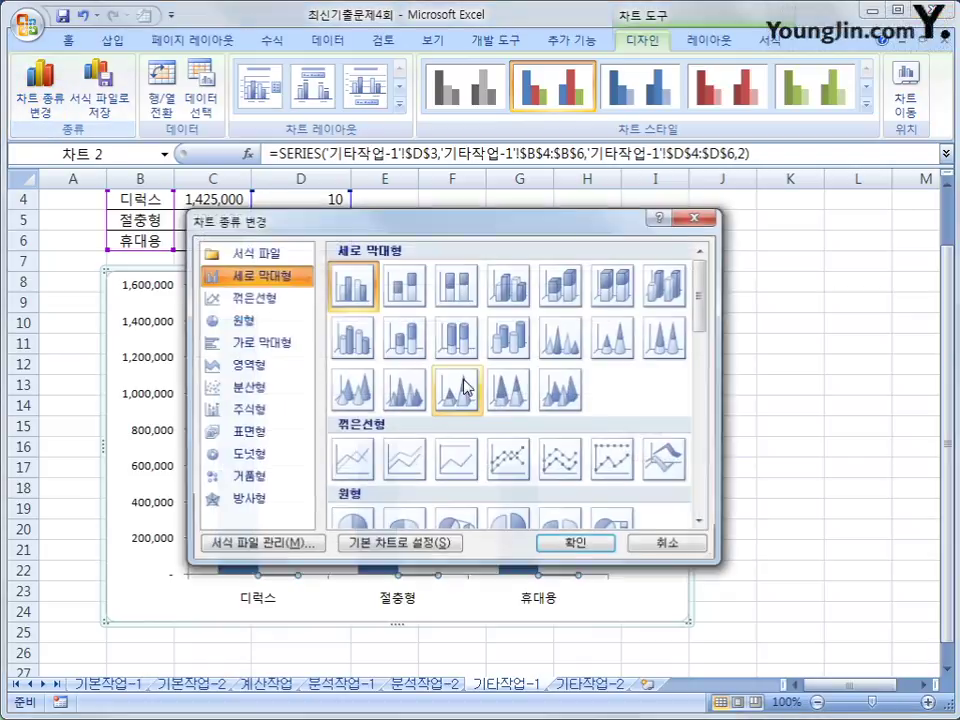
left_click(530, 475)
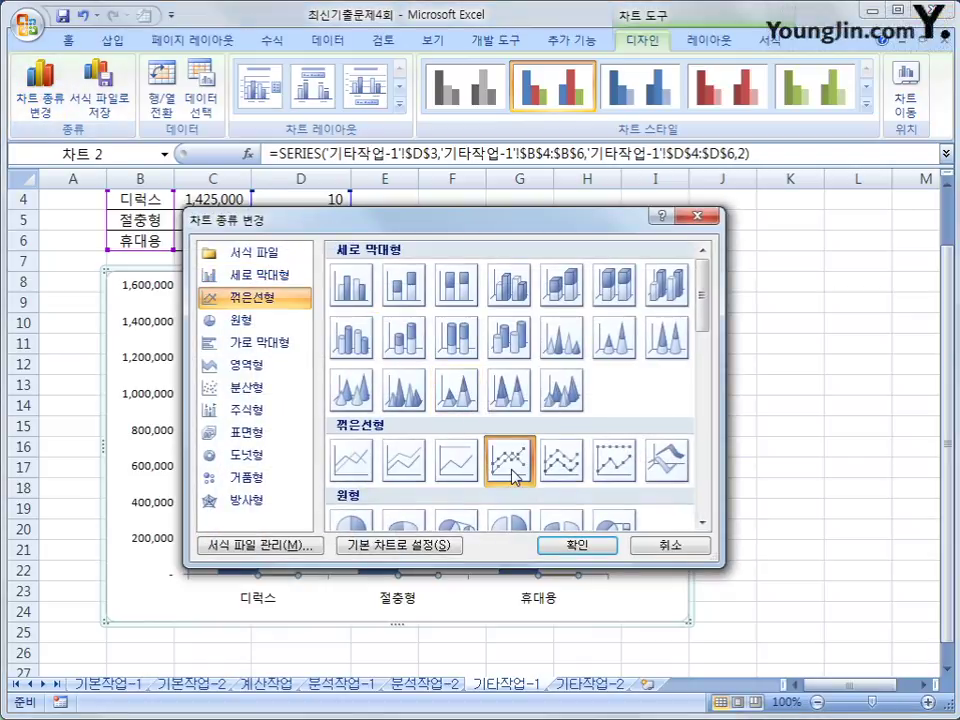
left_click(577, 545)
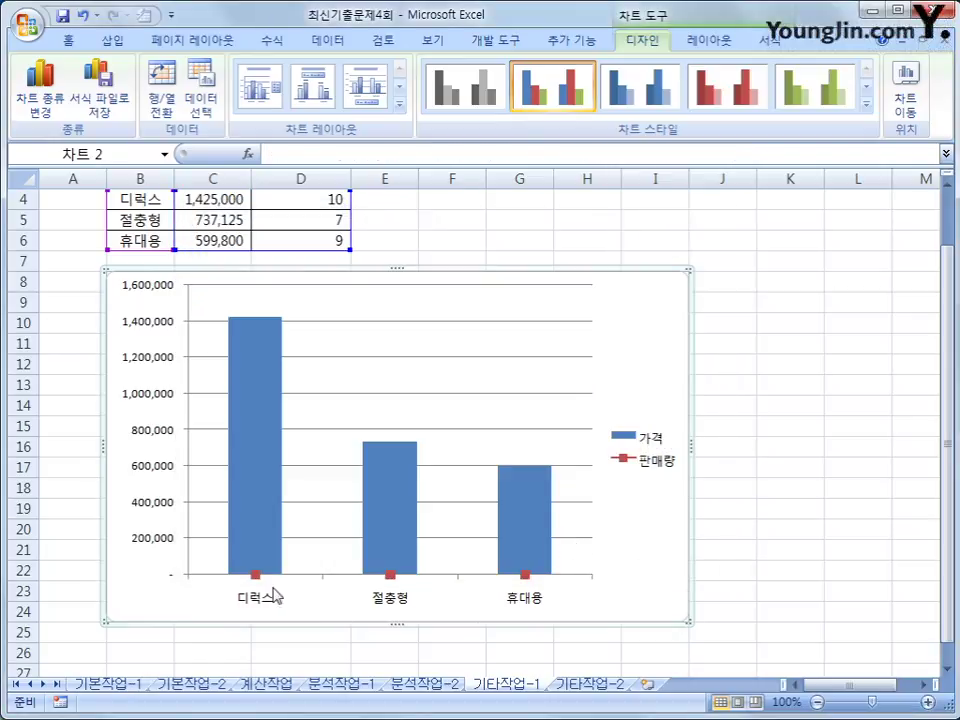
Plot the 판매량 series on the secondary axis (보조 축) of the chart.
mouse_move(257, 582)
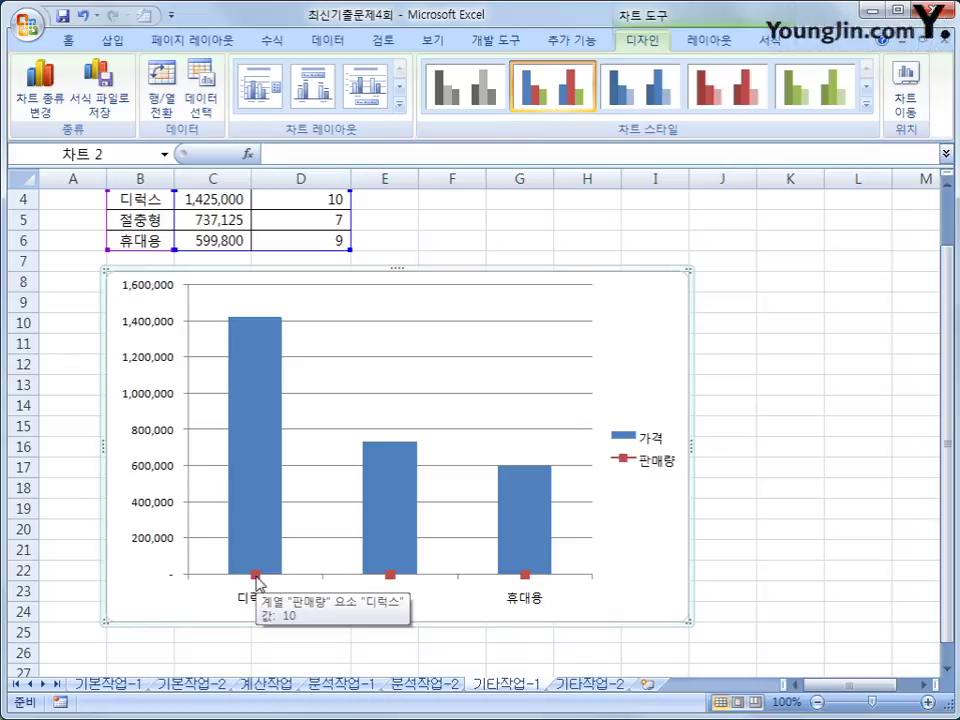
left_click(256, 577)
right_click(390, 575)
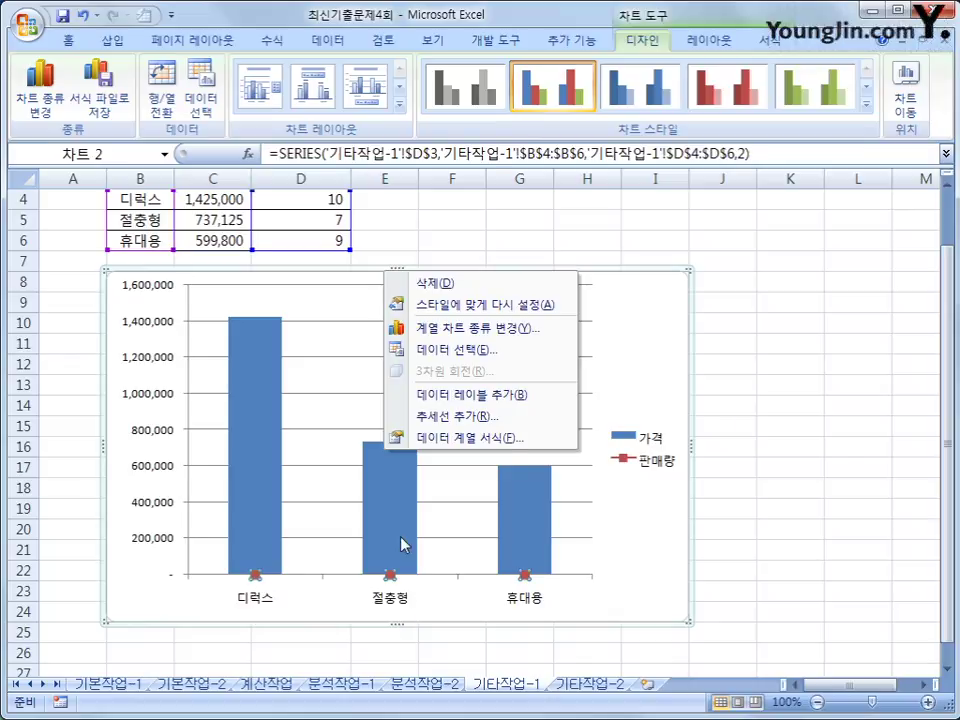
left_click(518, 441)
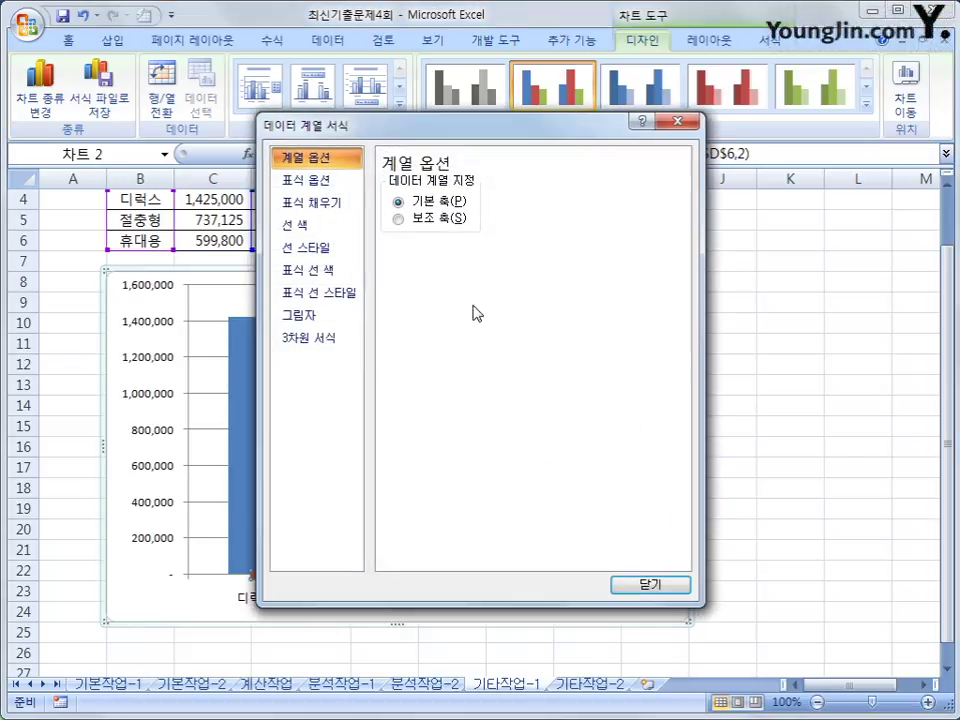
left_click(455, 218)
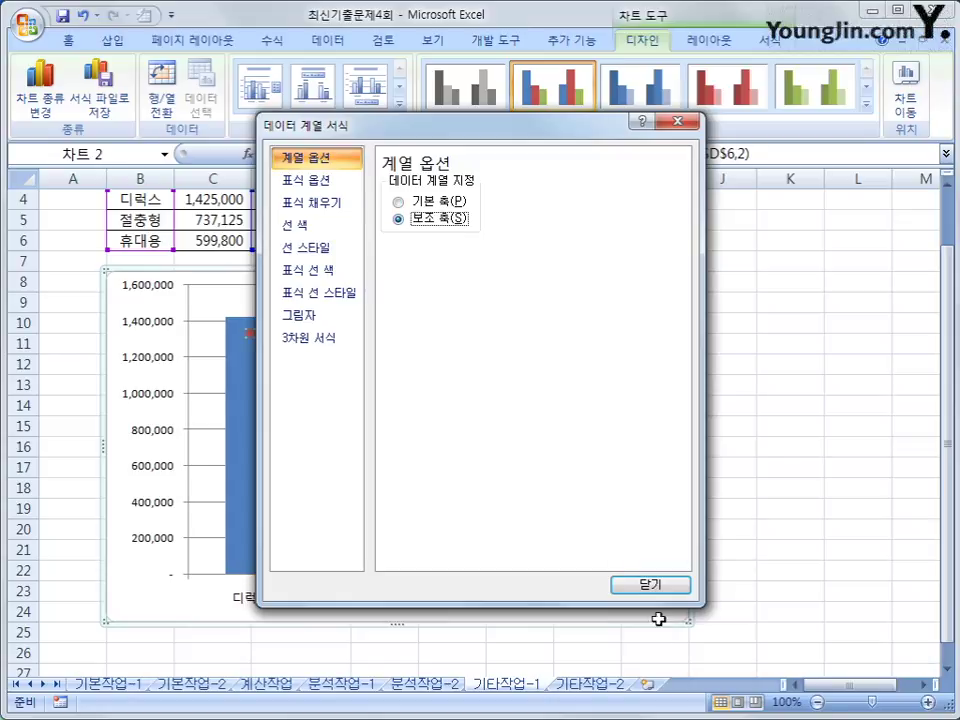
left_click(664, 585)
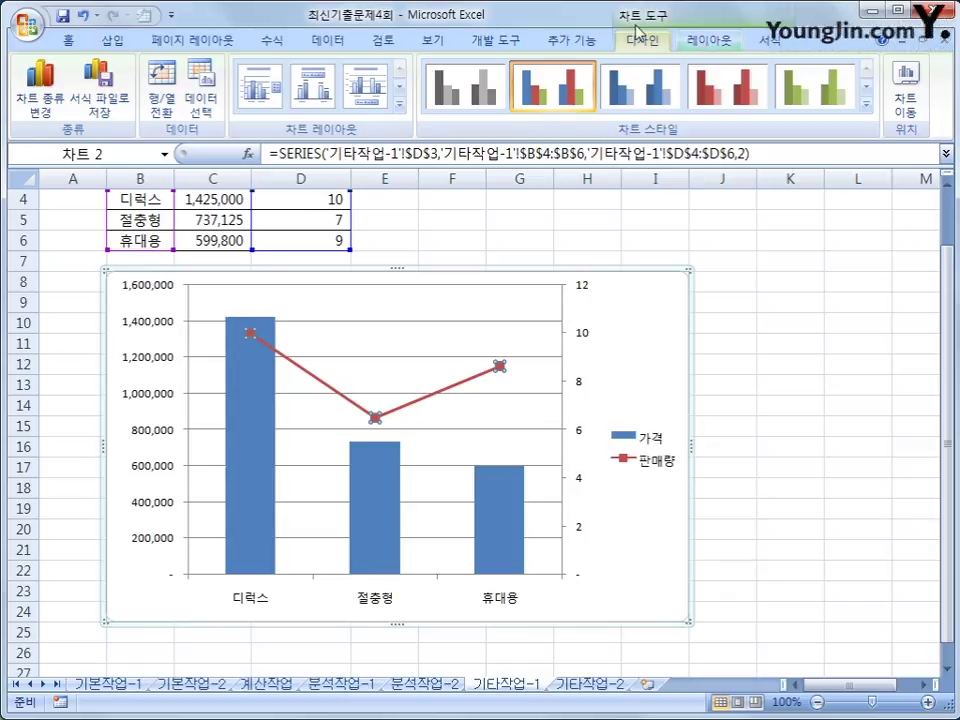
Add a chart title above the plot area and link its text to the merged cell C2:D2 on 기타작업-1.
left_click(711, 42)
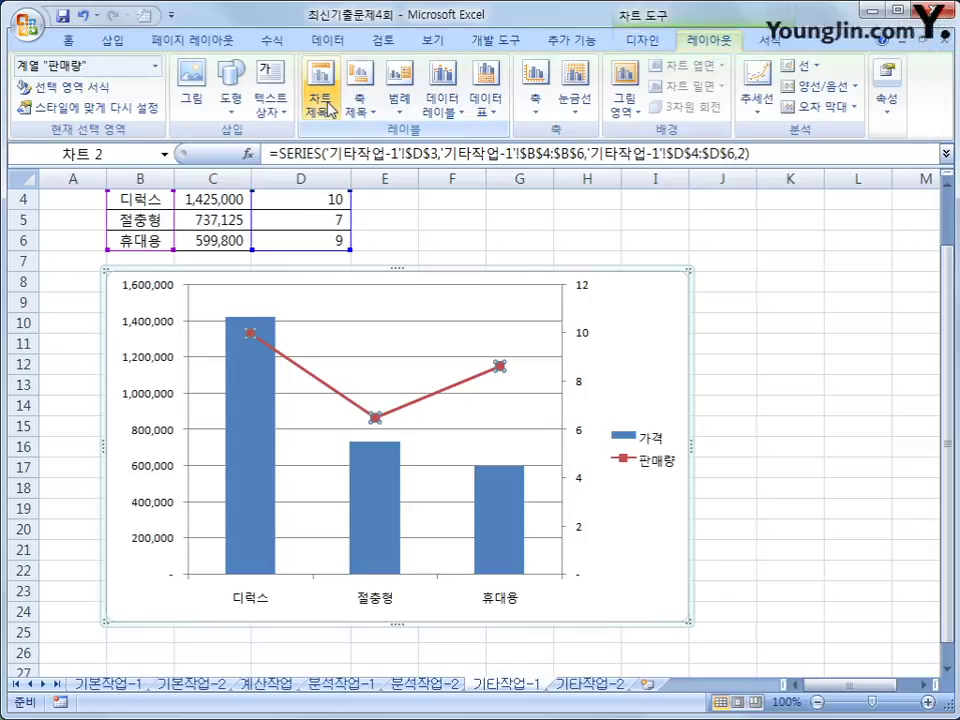
left_click(320, 105)
left_click(383, 245)
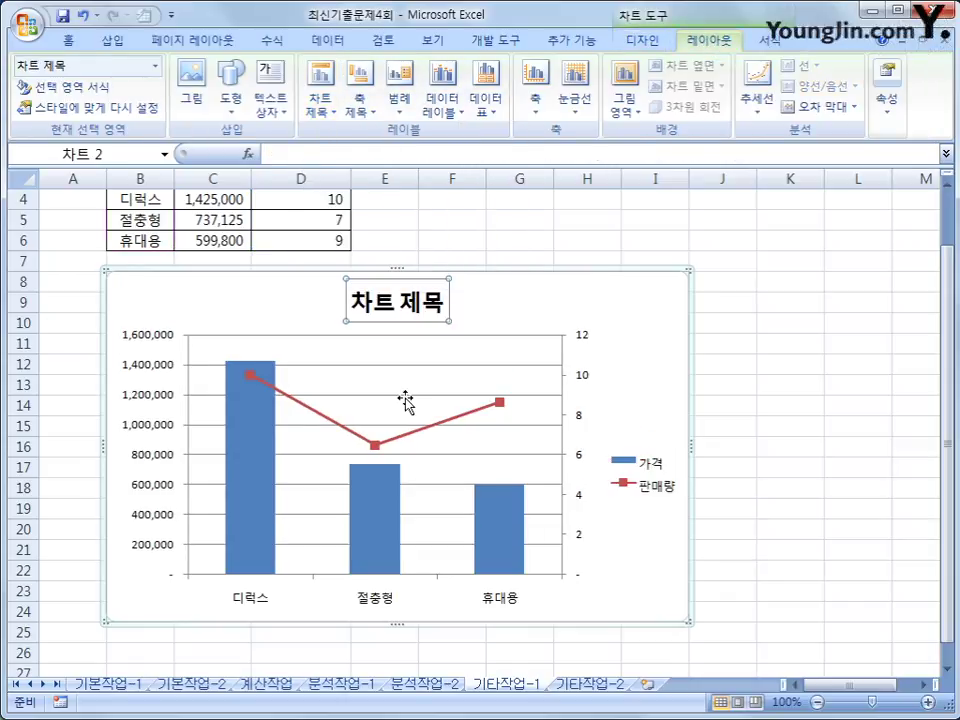
left_click(313, 152)
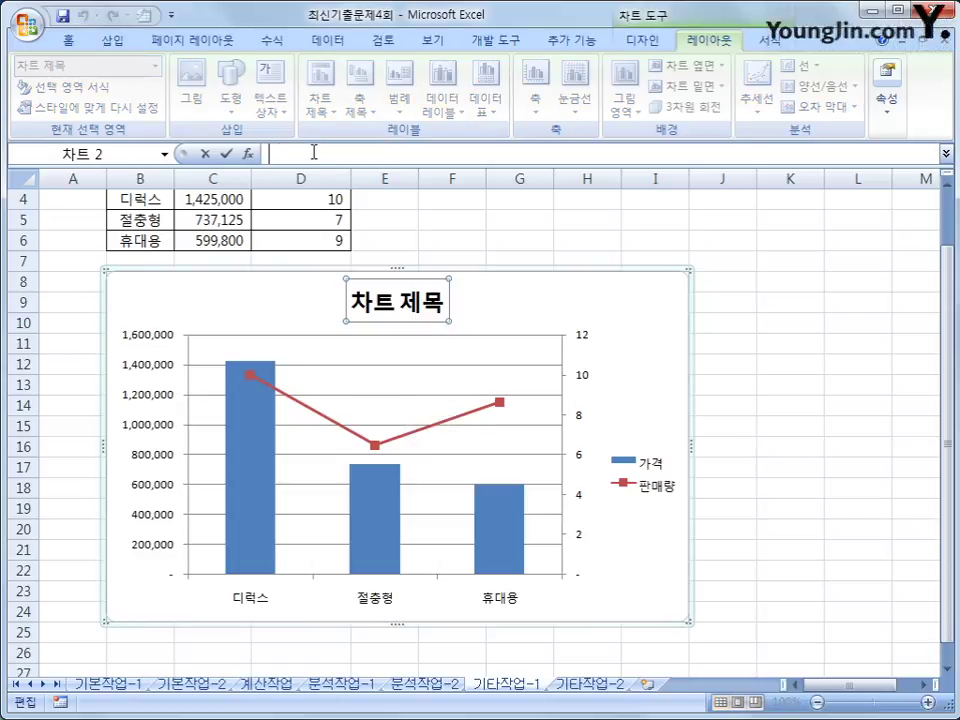
type("=")
left_click_drag(946, 312, 946, 270)
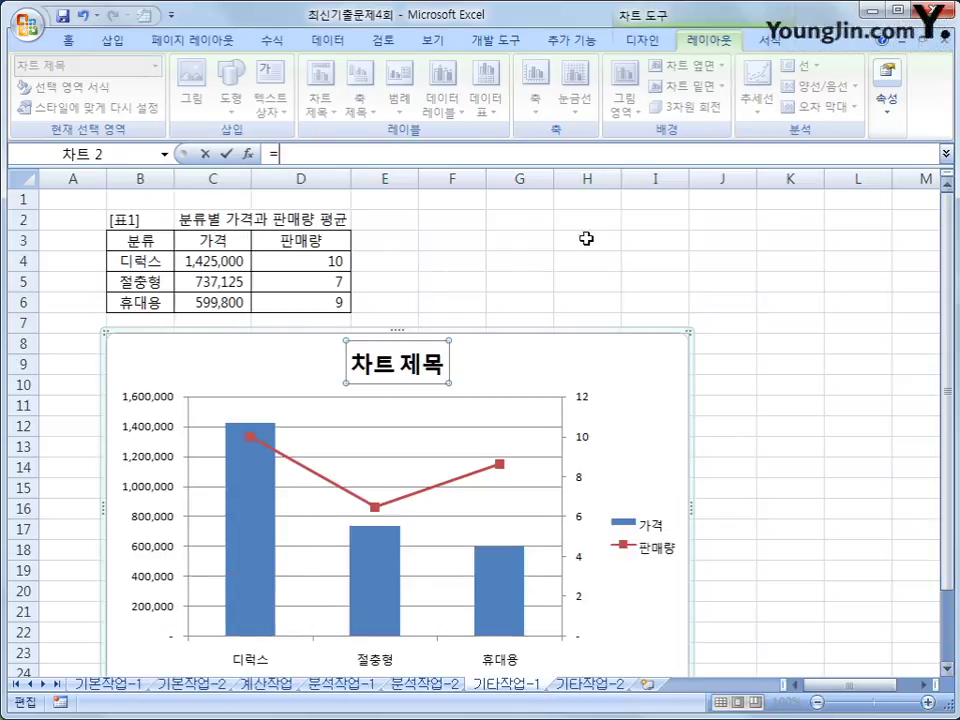
left_click(188, 219)
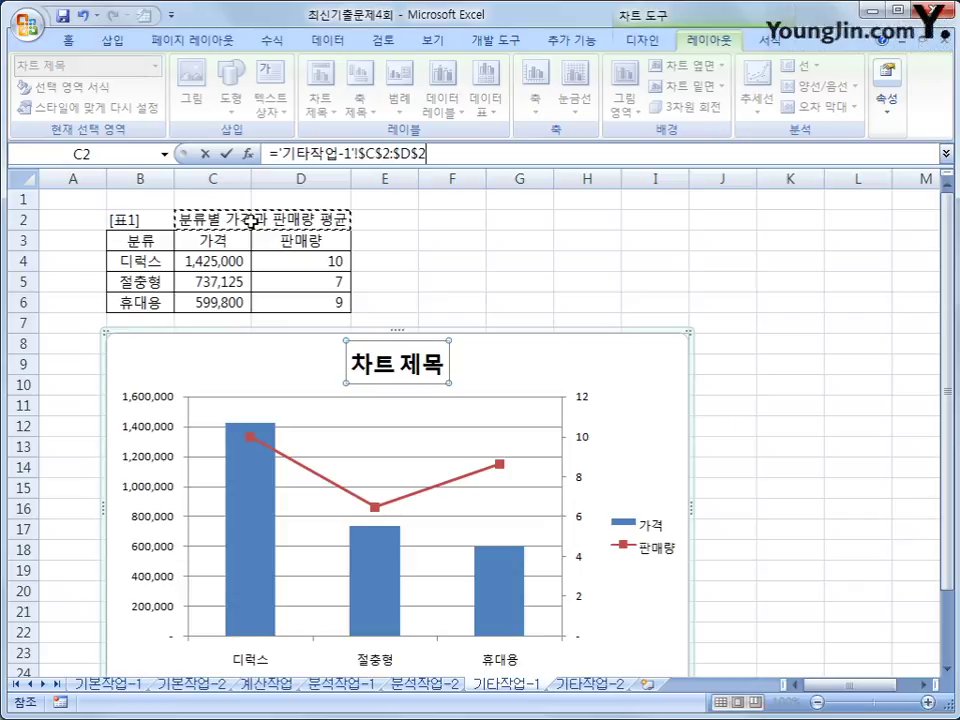
key("Return")
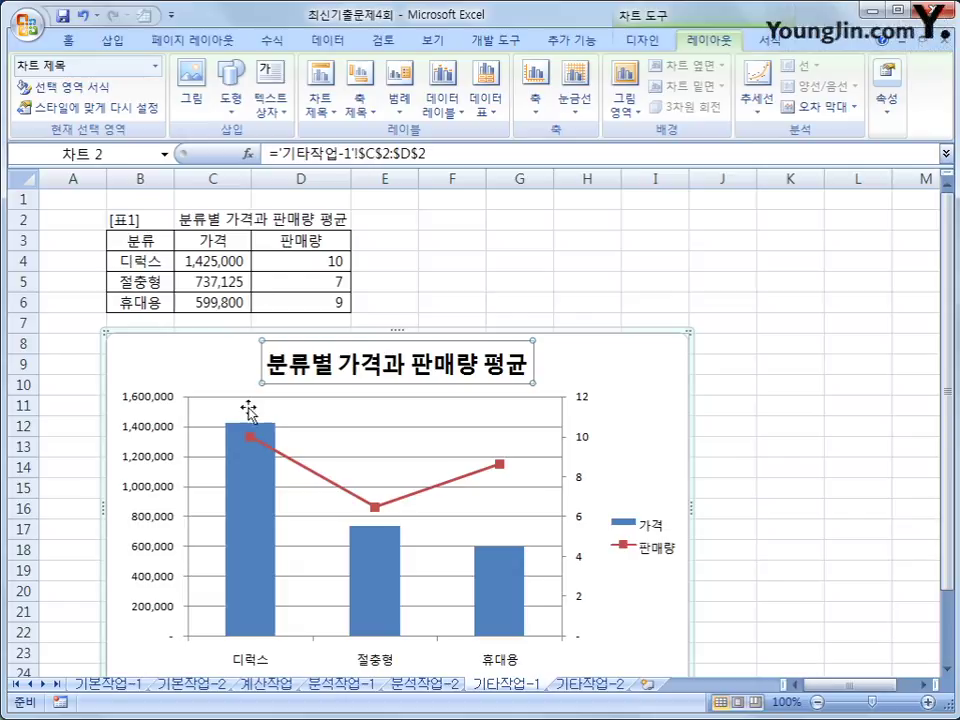
Add a primary vertical axis title in vertical-text style (세로 제목) reading 가격.
left_click(360, 108)
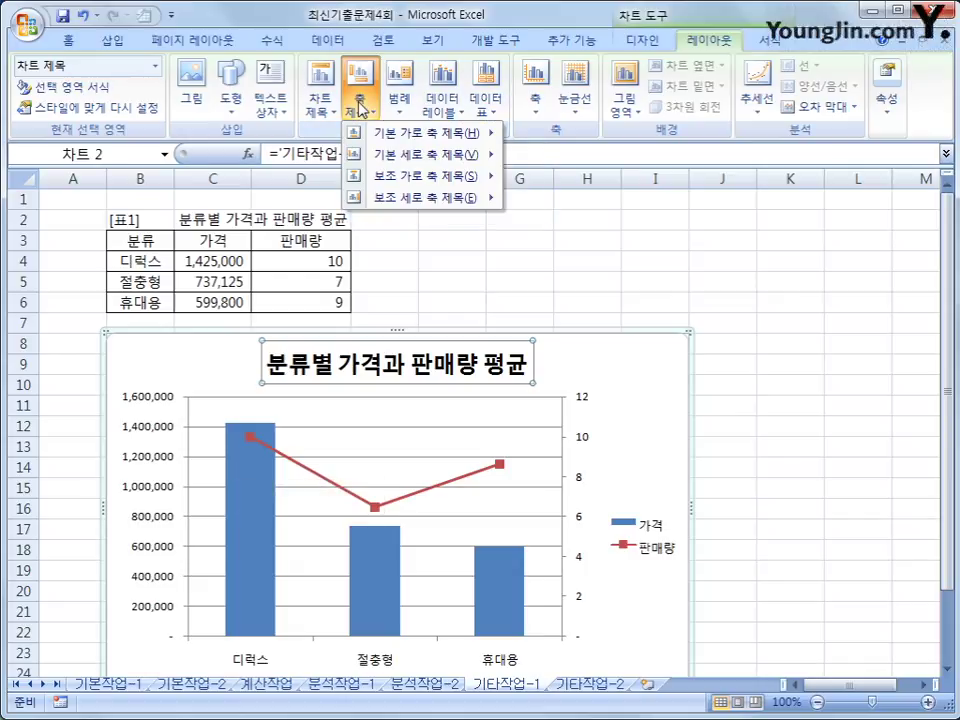
mouse_move(386, 157)
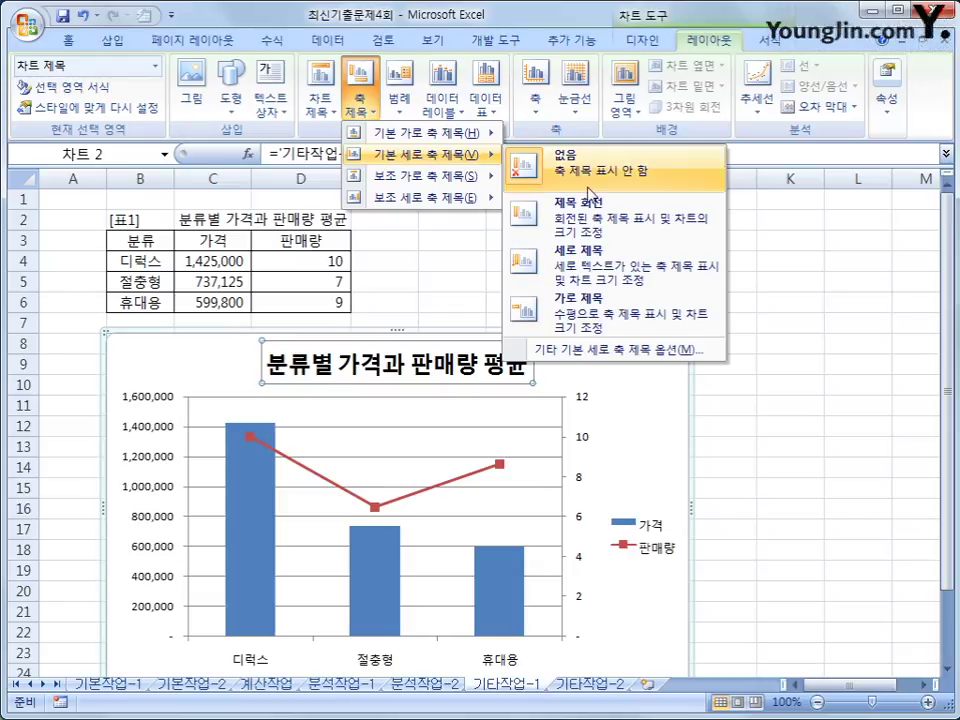
left_click(595, 266)
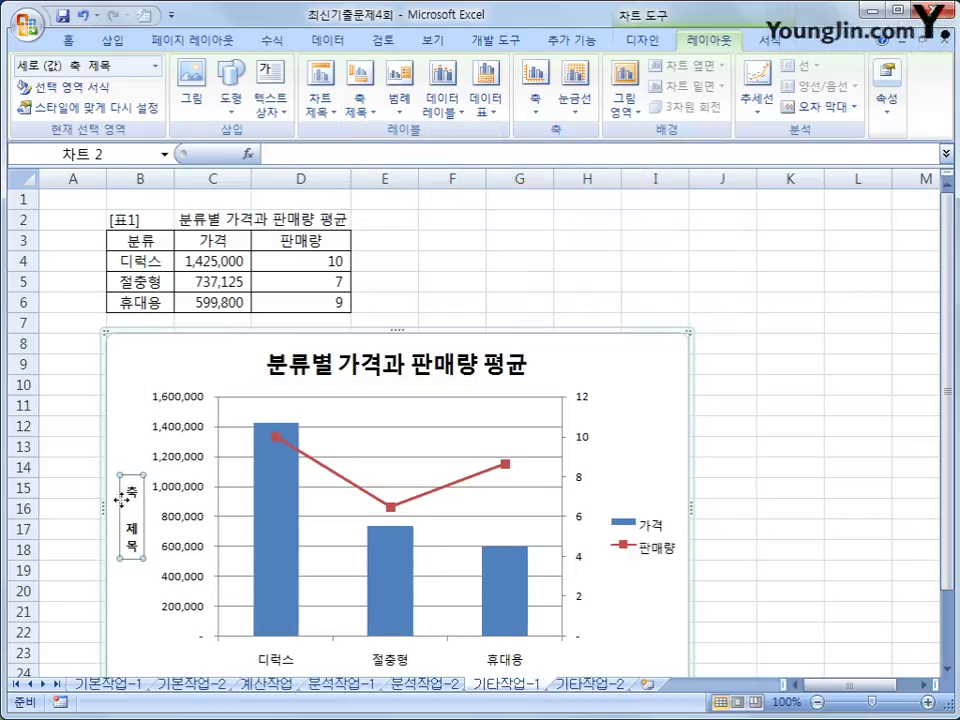
left_click_drag(128, 490, 145, 540)
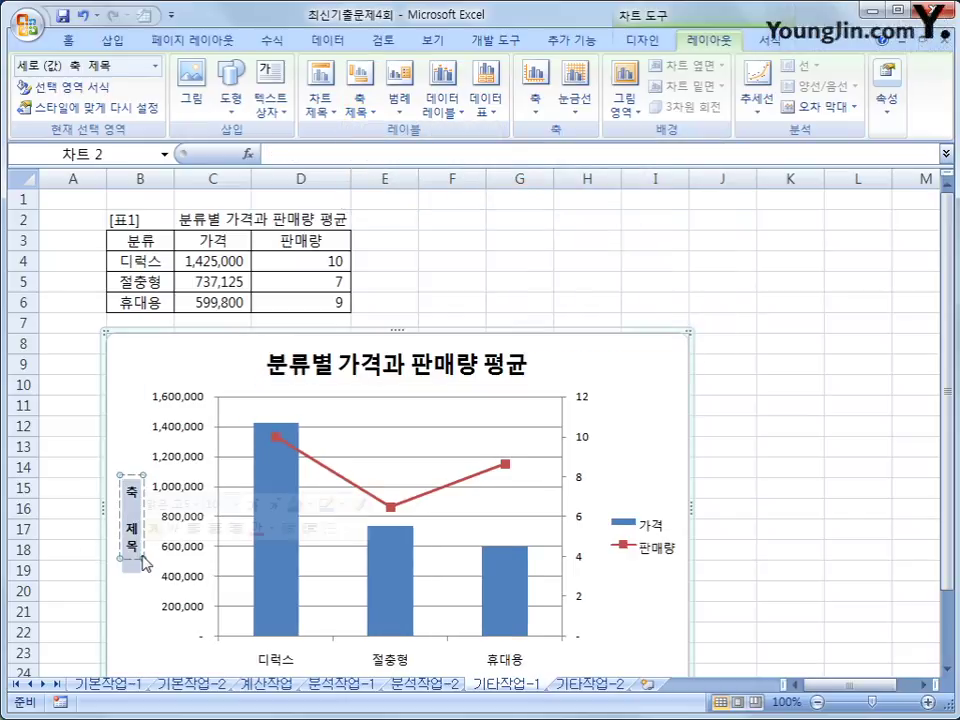
type("가격")
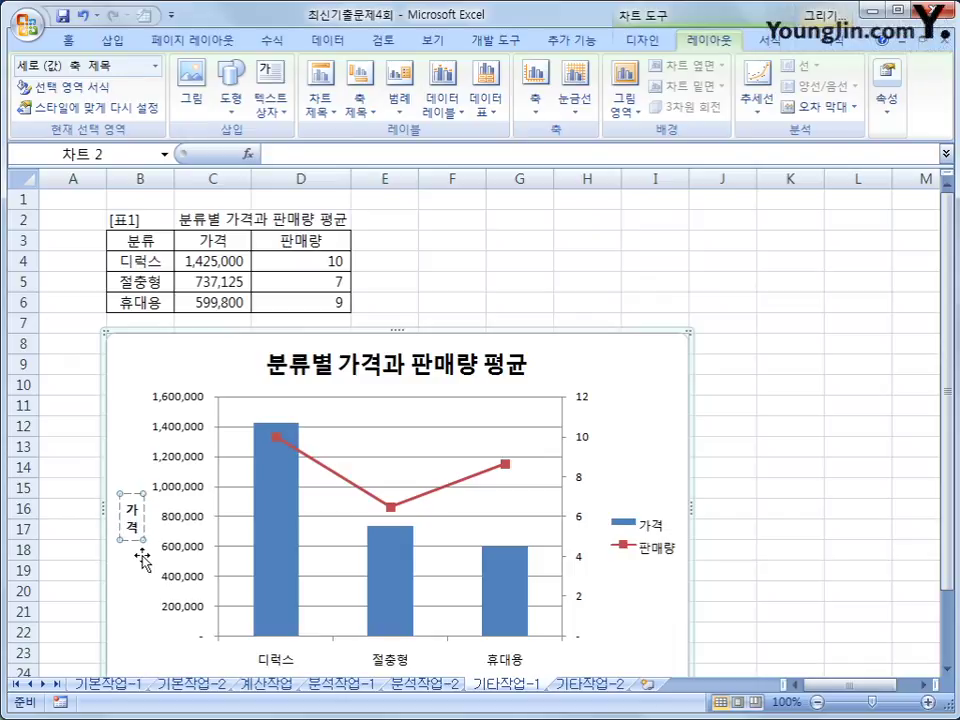
Add a secondary vertical axis title in vertical-text style (세로 제목) reading 판매량.
left_click(358, 100)
mouse_move(410, 197)
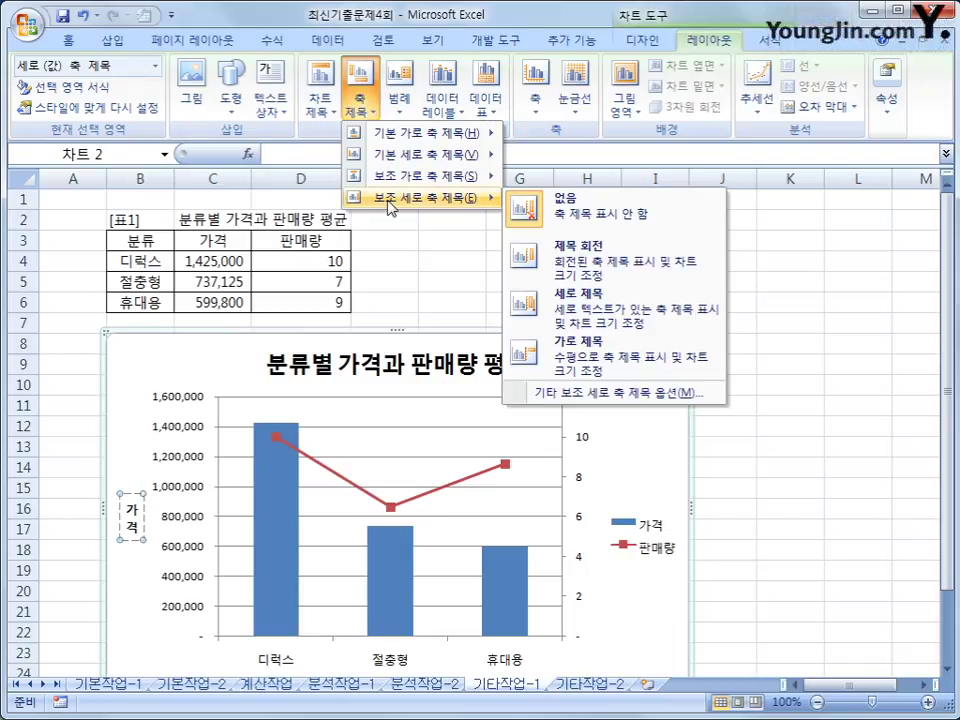
left_click(592, 310)
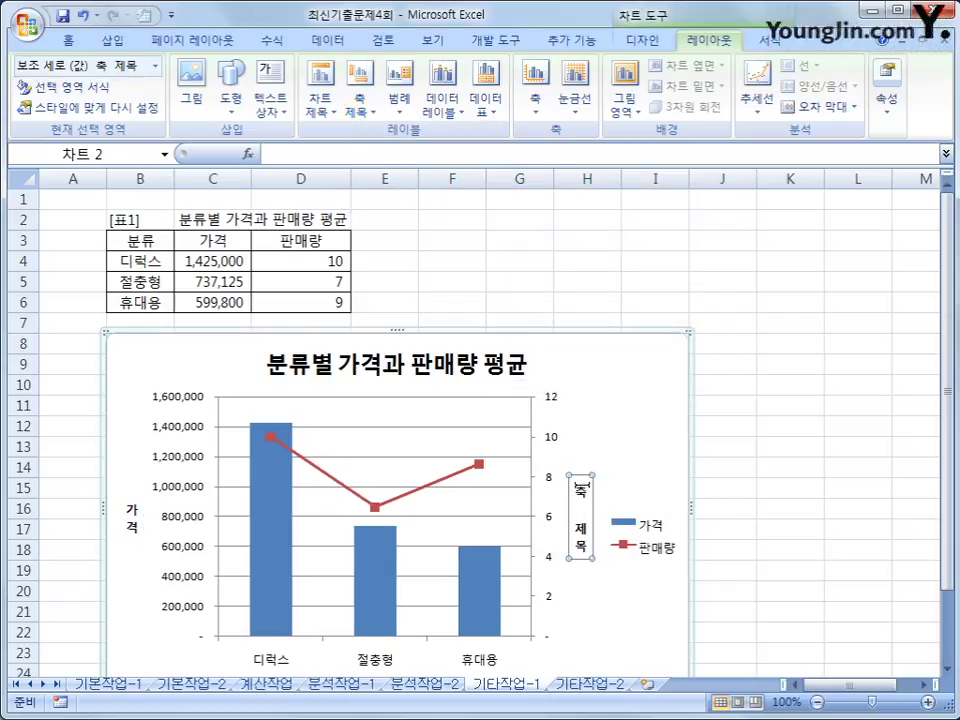
left_click_drag(580, 483, 587, 560)
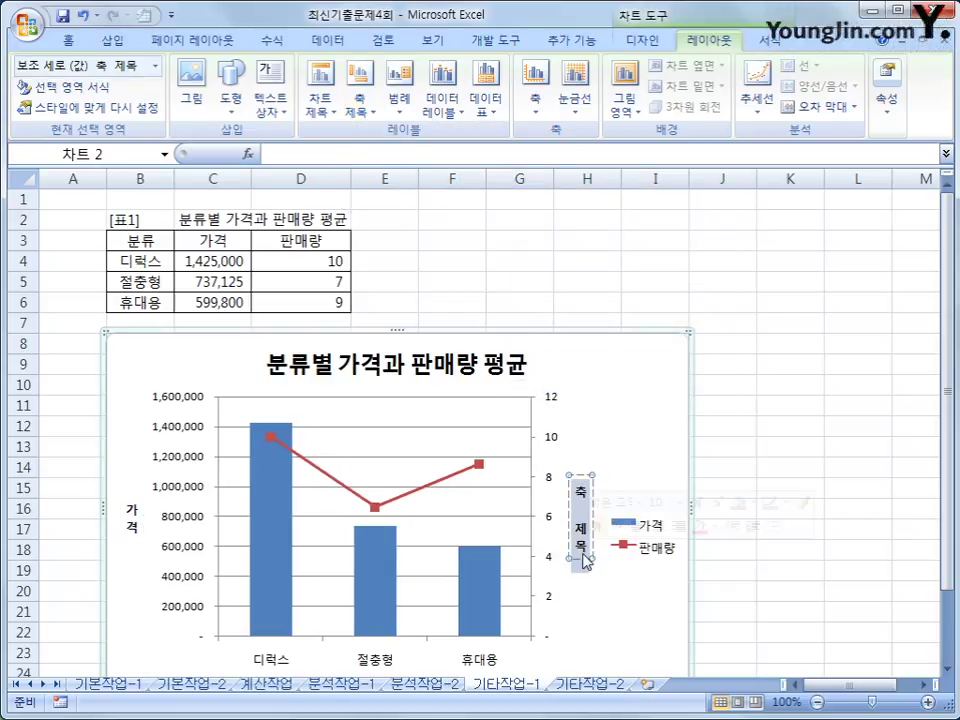
type("판매량")
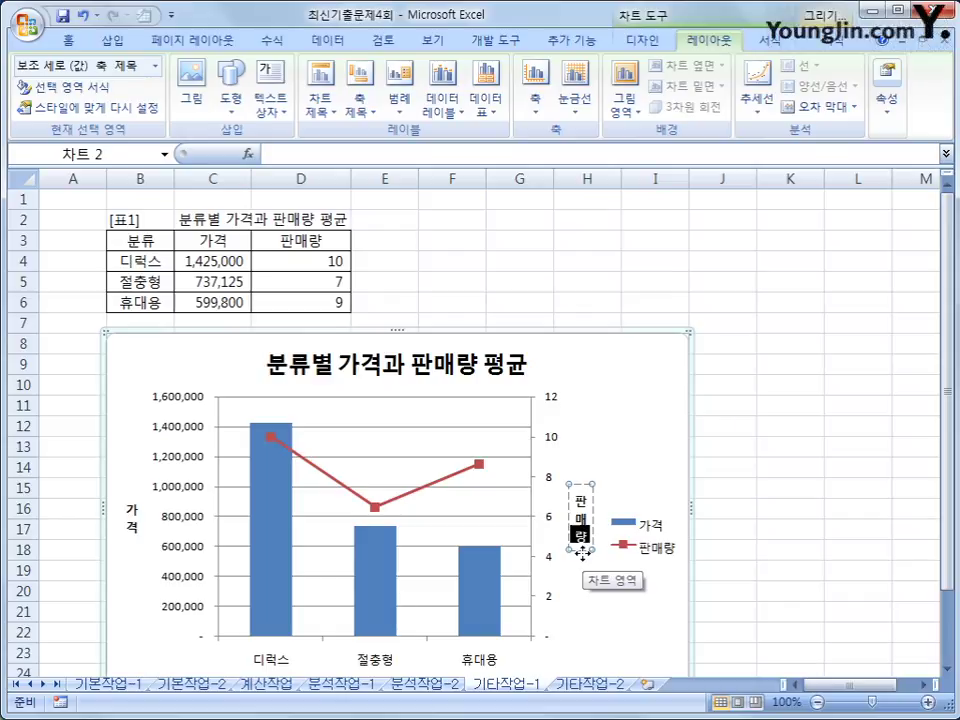
left_click(582, 553)
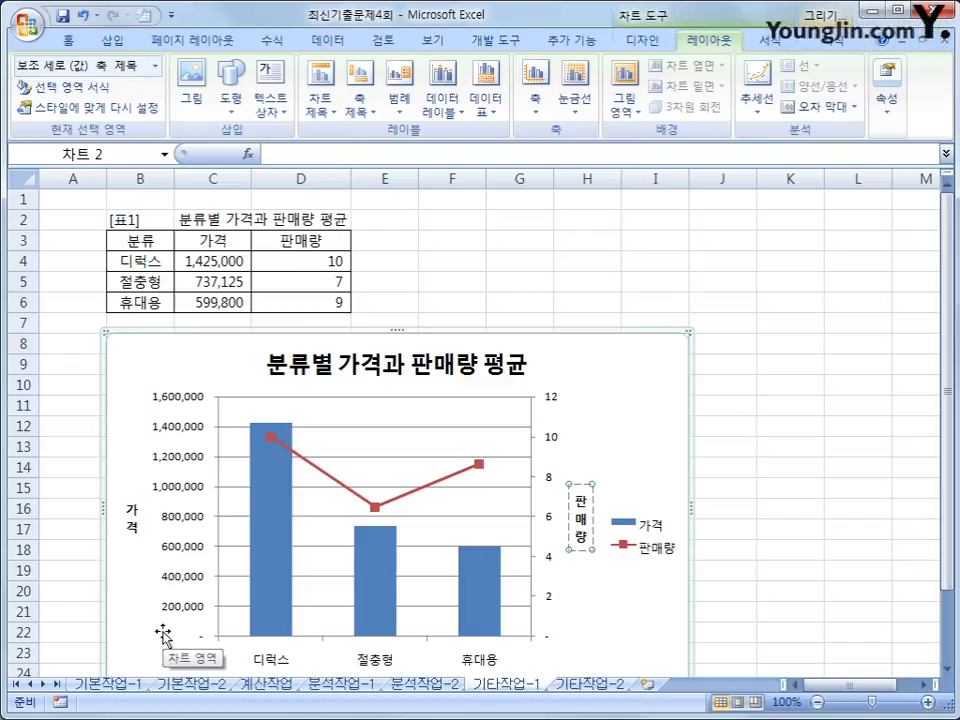
Place the legend below the chart's plot area and set its font size to 9.
left_click(399, 88)
left_click(440, 332)
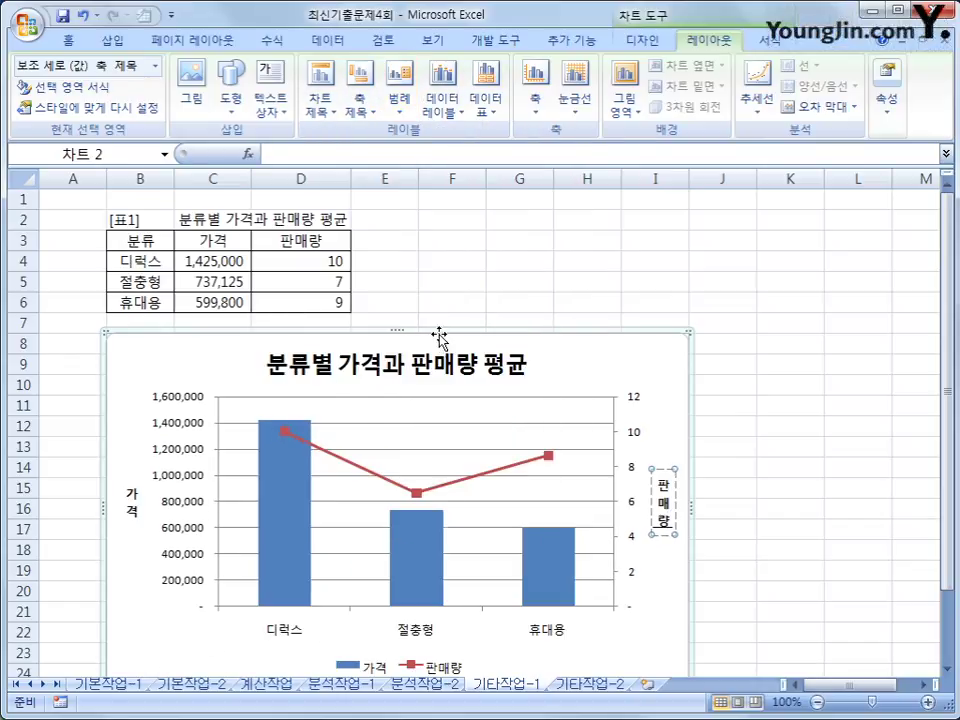
scroll(467, 435, "down", 1)
left_click(441, 612)
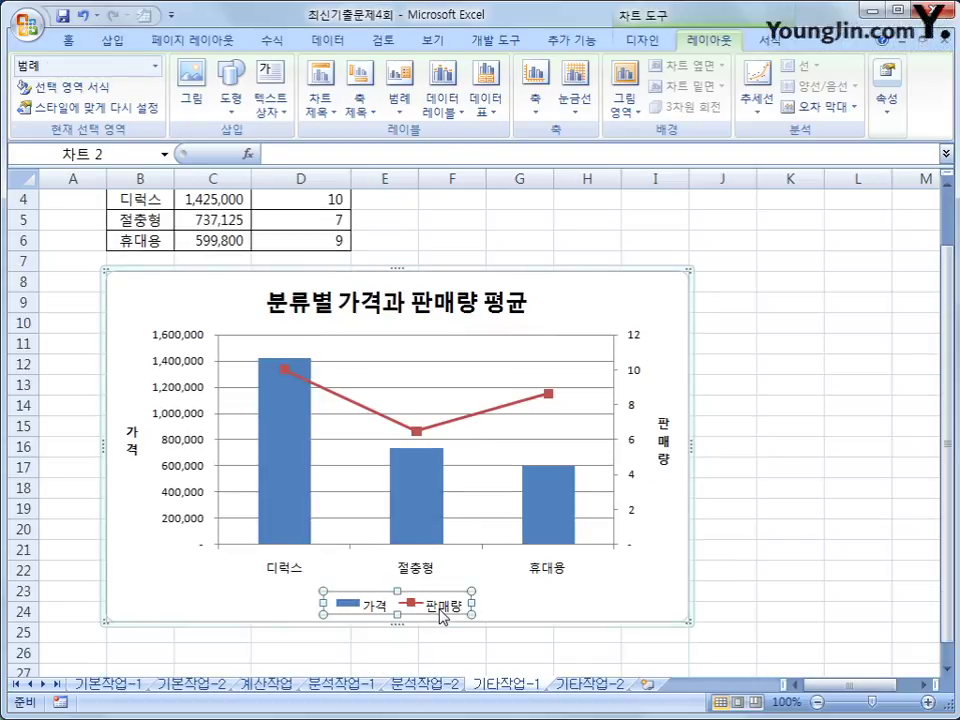
right_click(443, 617)
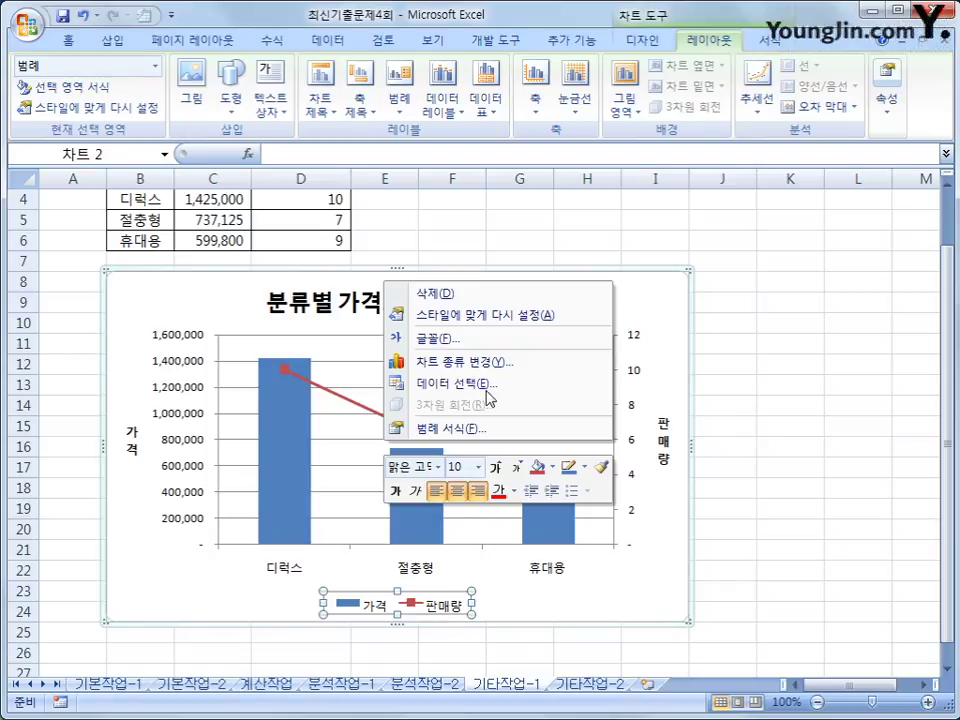
left_click(517, 467)
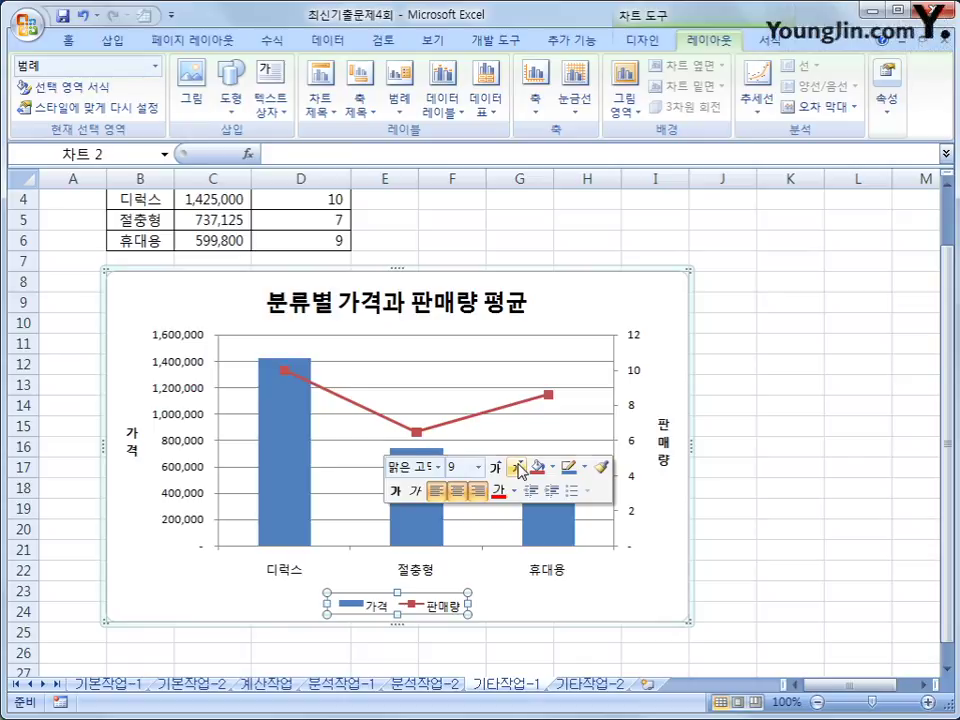
Delete the major horizontal gridlines of the primary vertical axis from the chart.
left_click(477, 362)
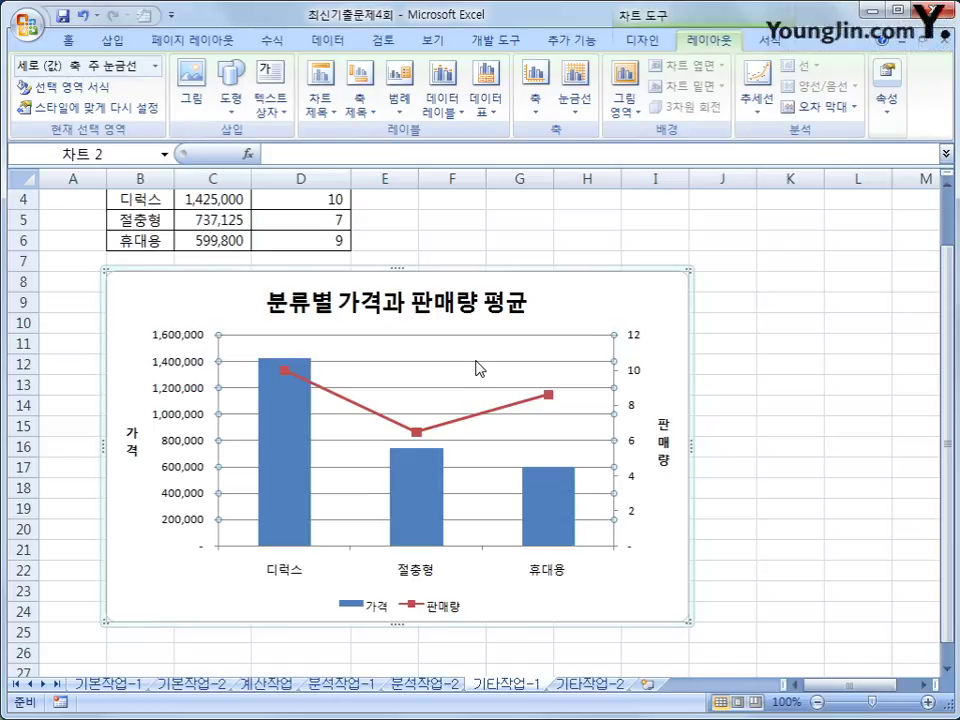
key("Escape")
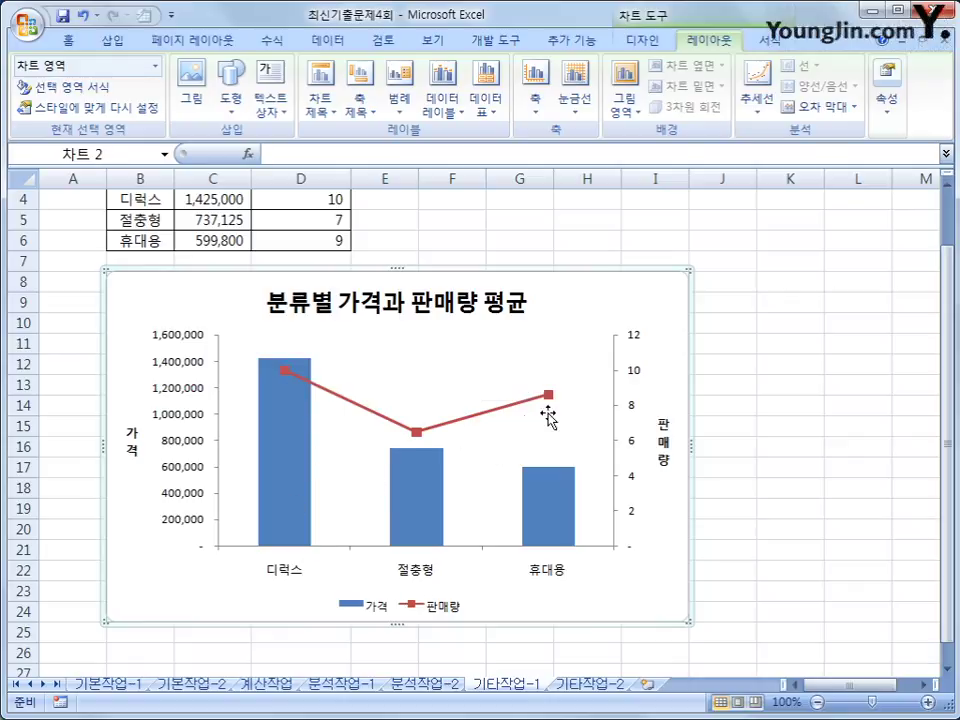
Select only the 디럭스 data point of the 판매량 series.
left_click(288, 371)
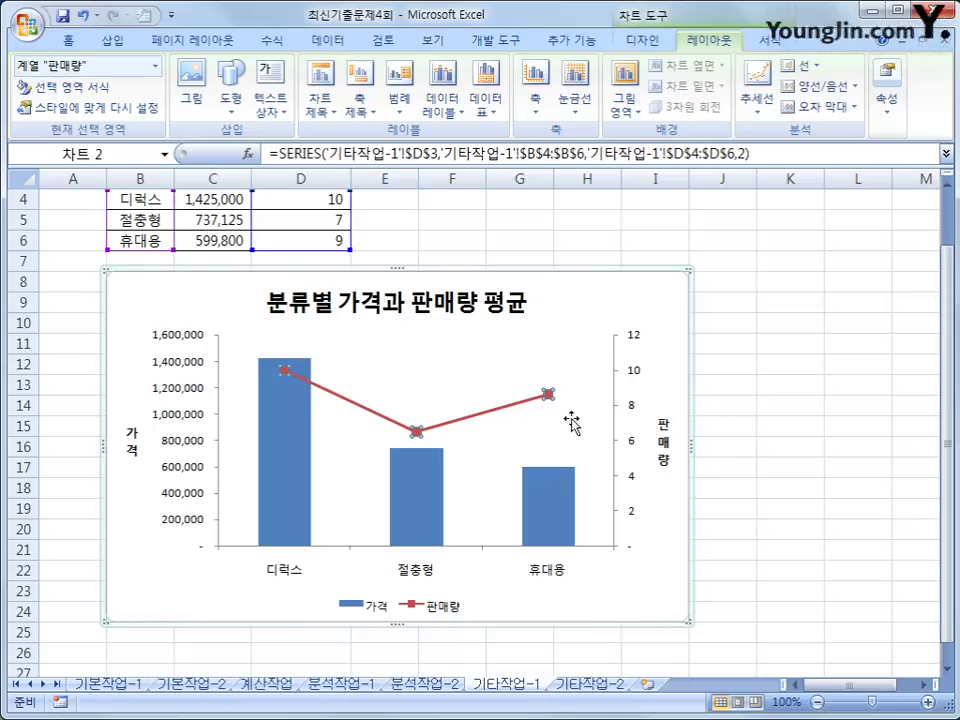
left_click(287, 372)
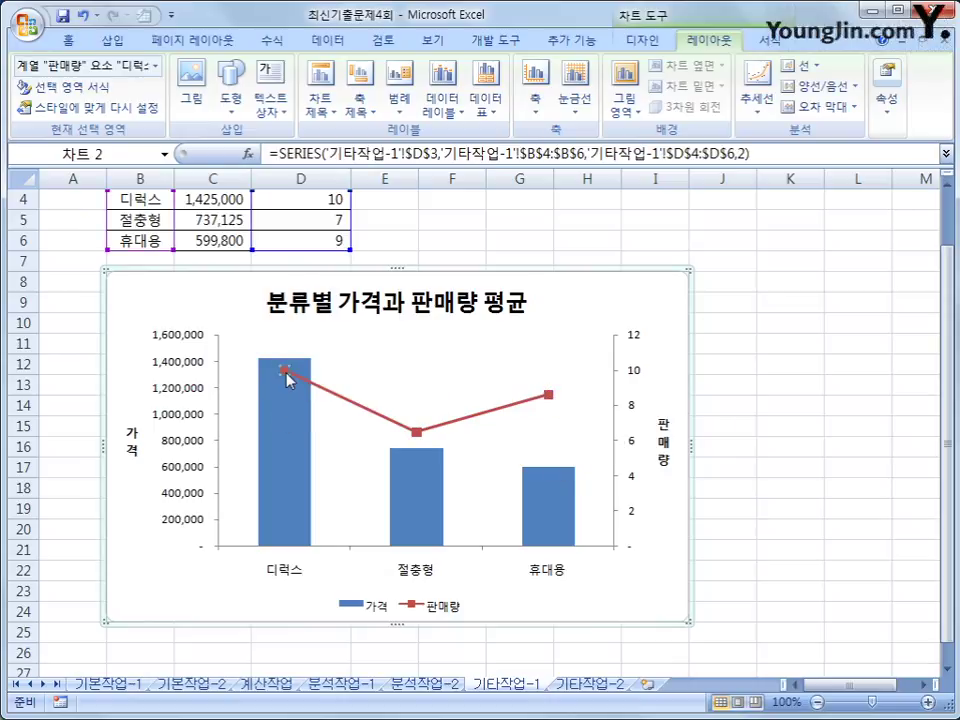